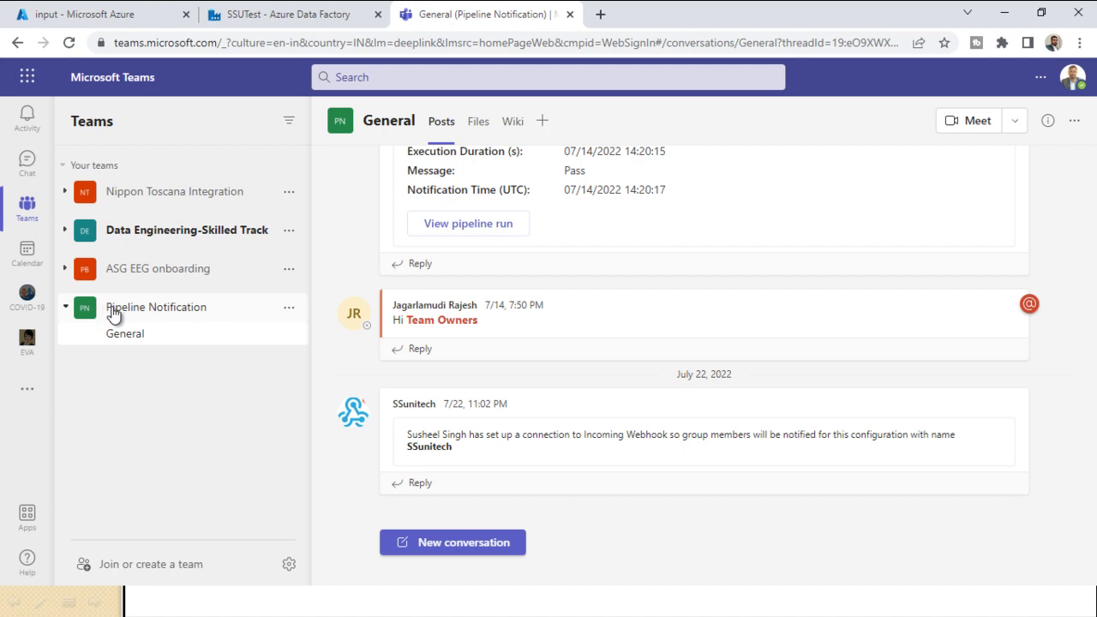
- Add a channel named 'Testing Pipeline' to the Pipeline Notification team, then go to Apps
click(289, 312)
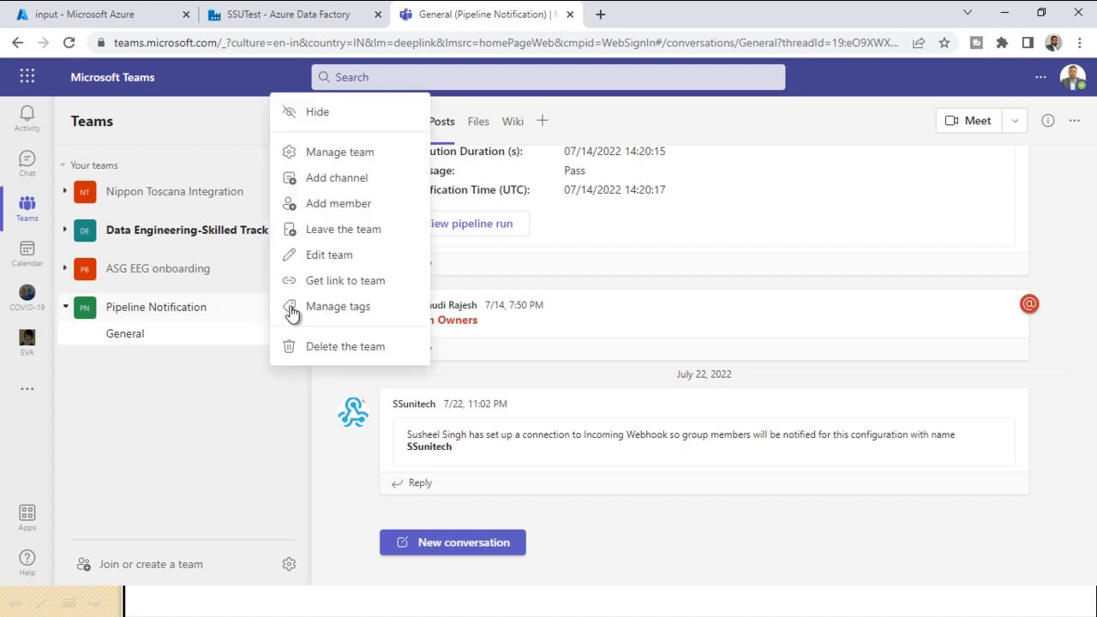
click(330, 188)
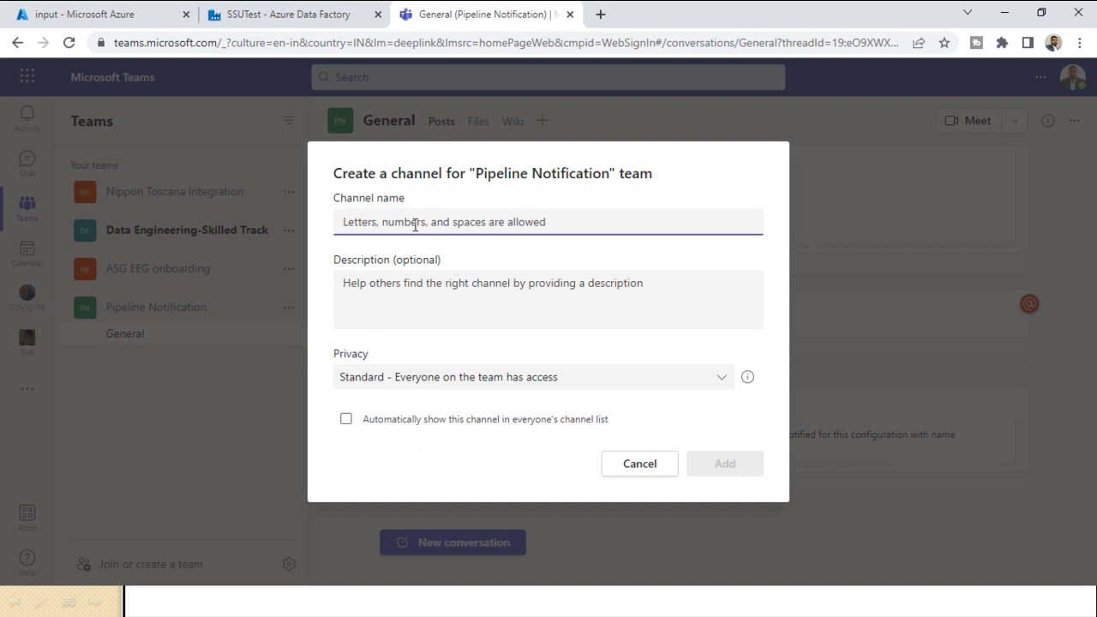
text(Testing Pipeline)
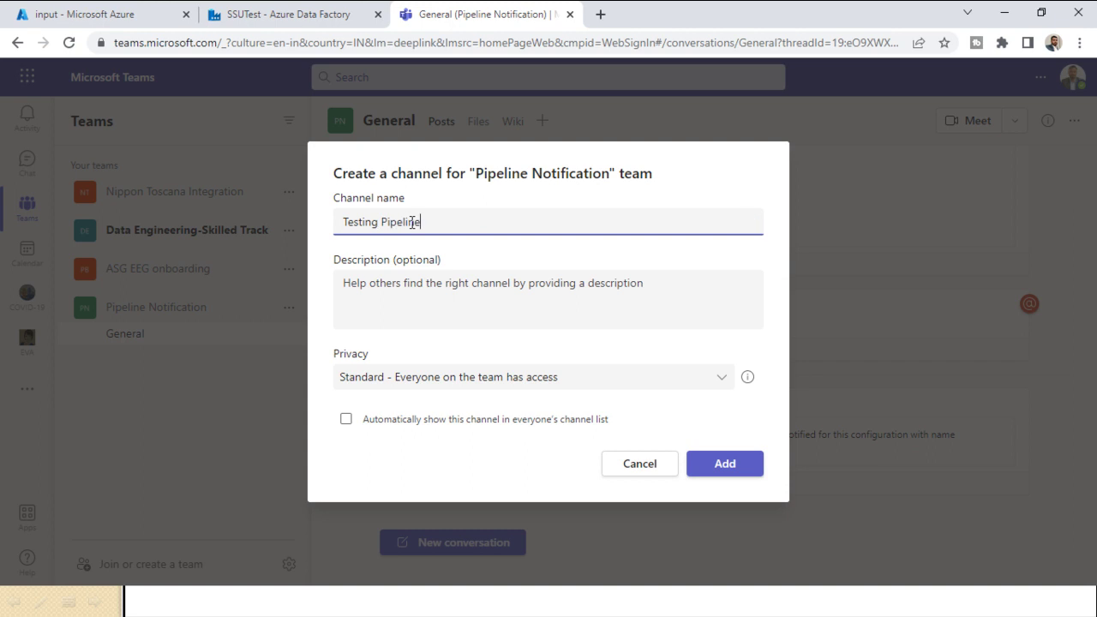
click(734, 471)
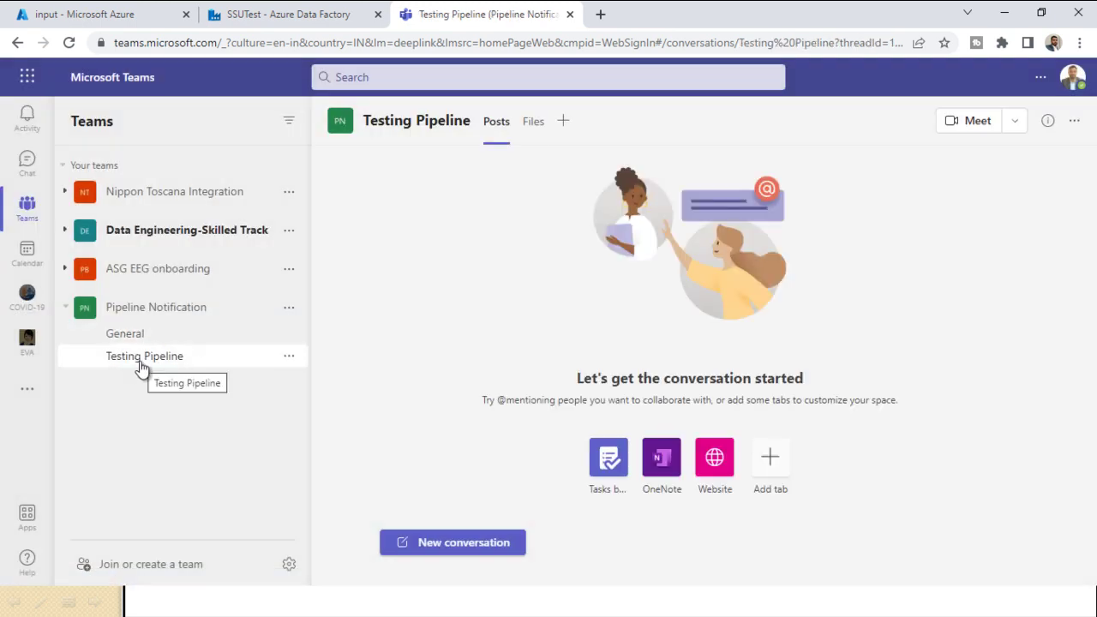
click(25, 521)
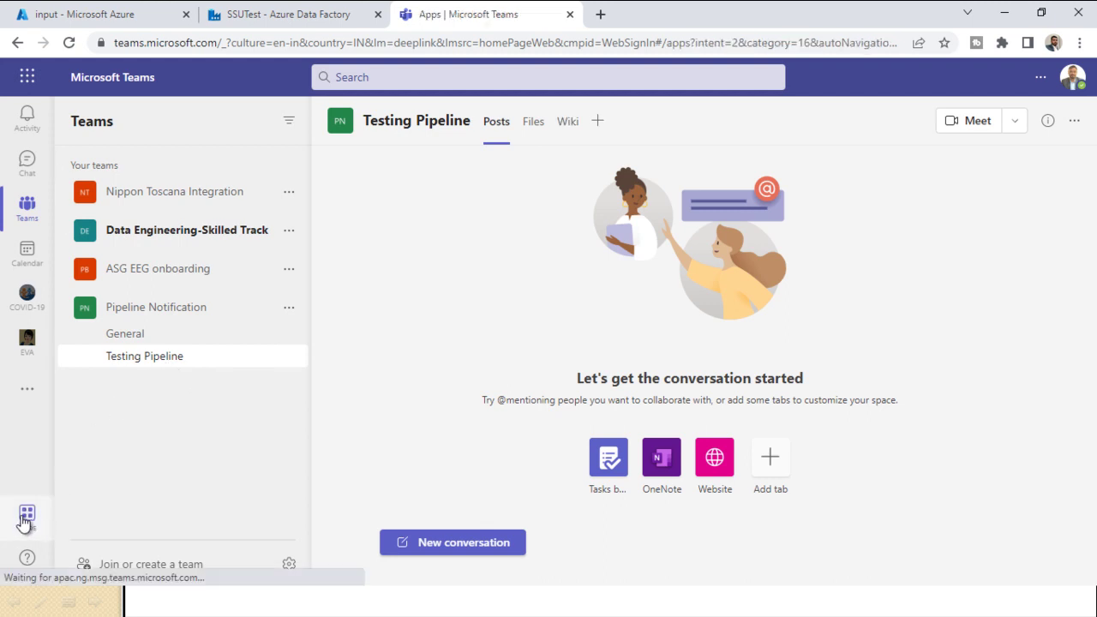
- Search the app store for 'inco' and start adding Incoming Webhook to a team
scroll(465, 462, down, 6)
click(147, 156)
text(inco)
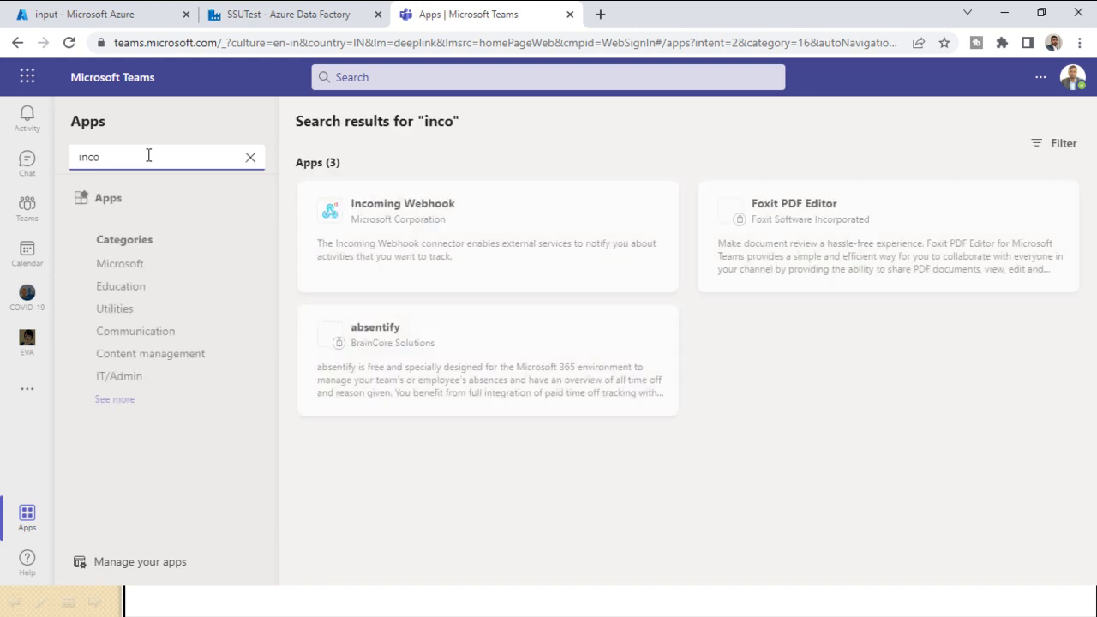
click(492, 244)
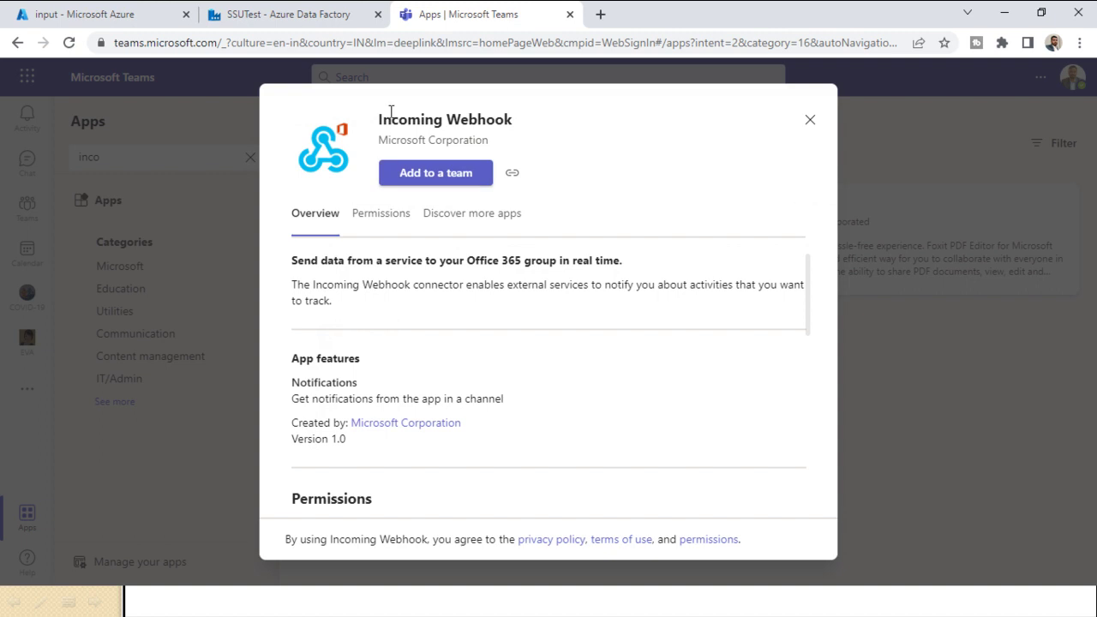
click(457, 173)
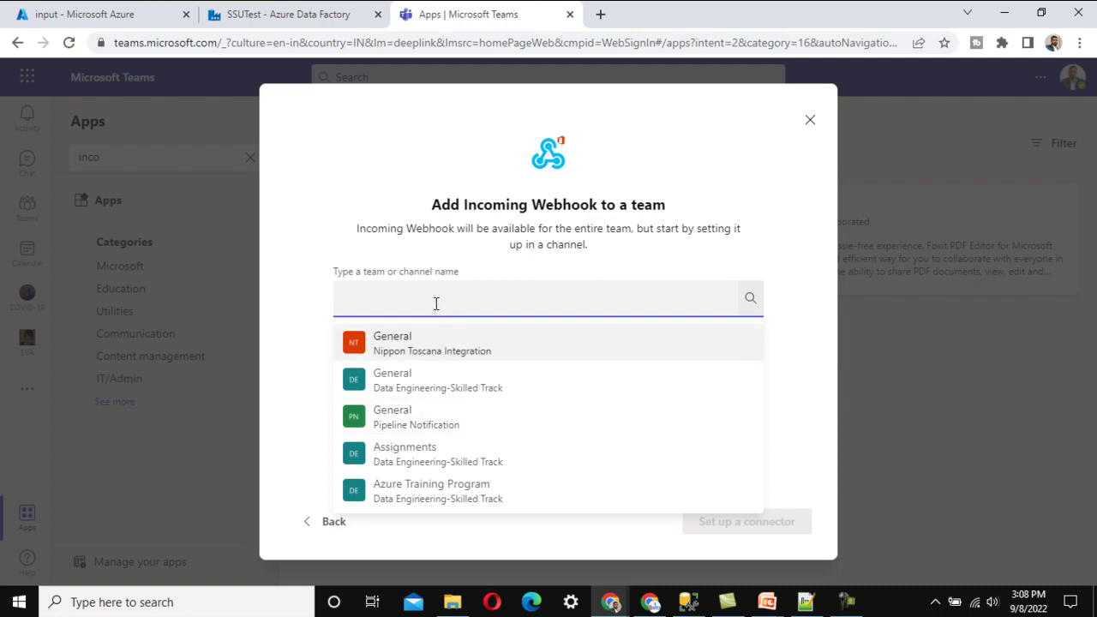
- Target the Pipeline Notification team's Testing Pipeline channel and set up its connector
text(pipe)
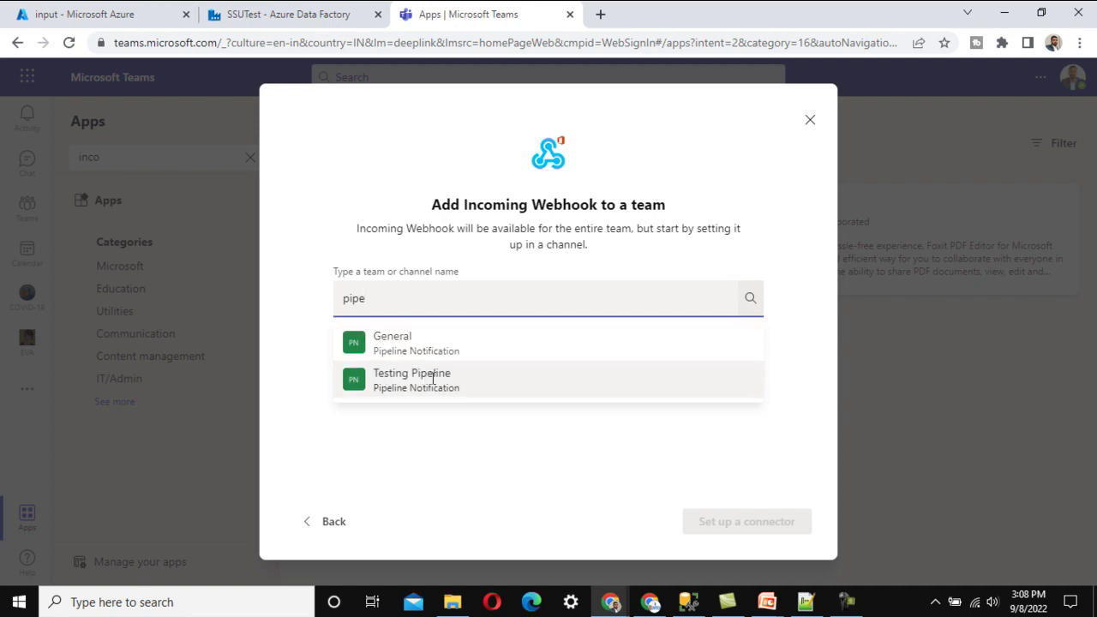
click(394, 378)
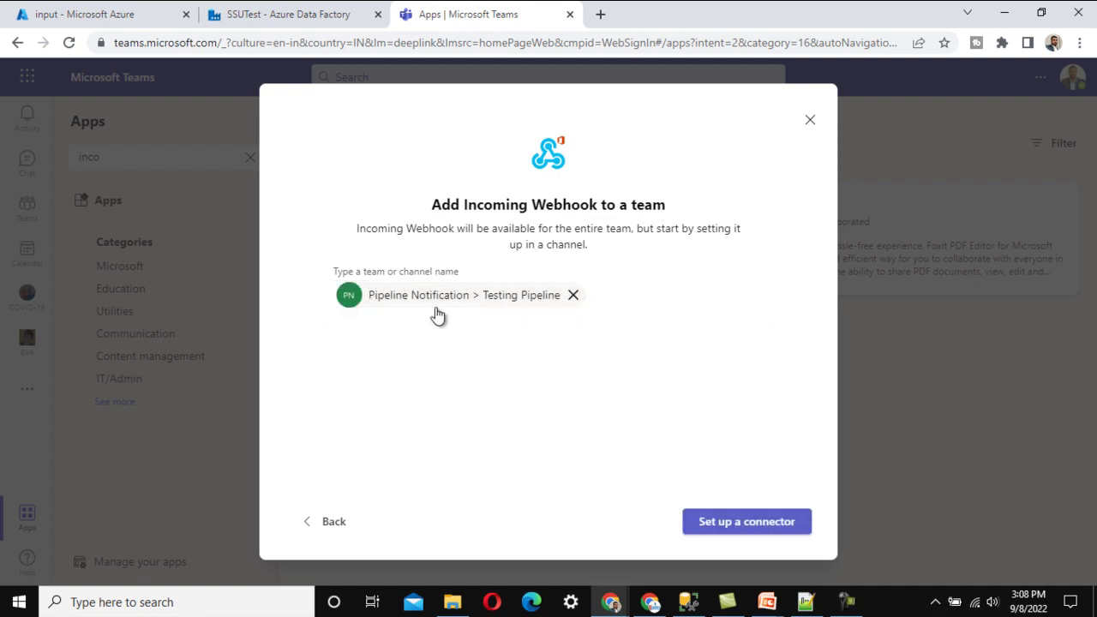
click(750, 524)
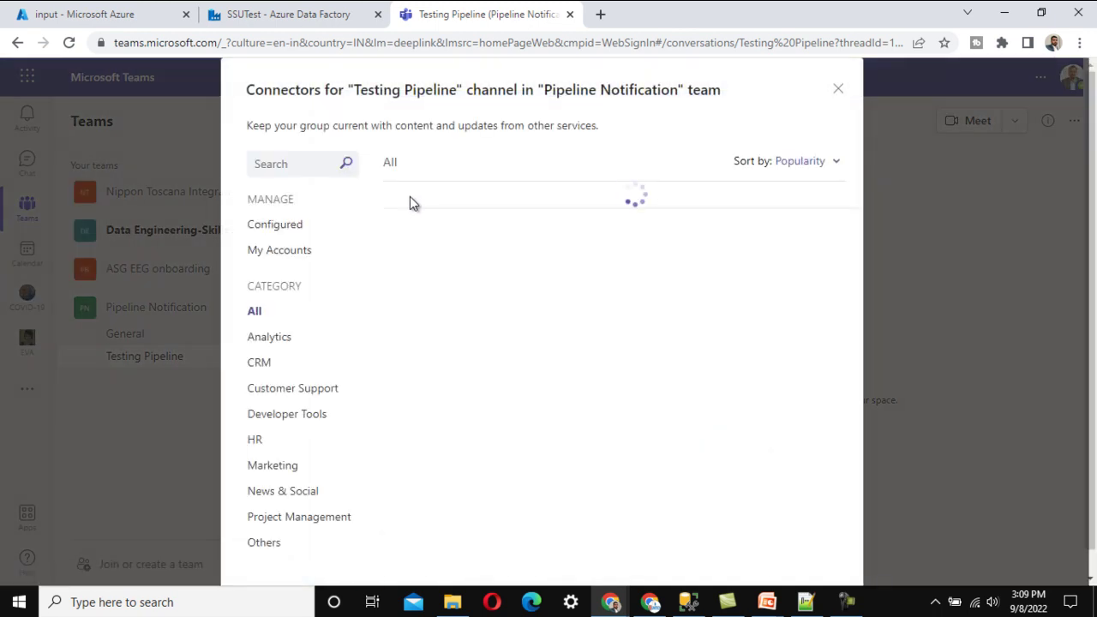
- Create an Incoming Webhook named ADFTestingNotification
click(702, 268)
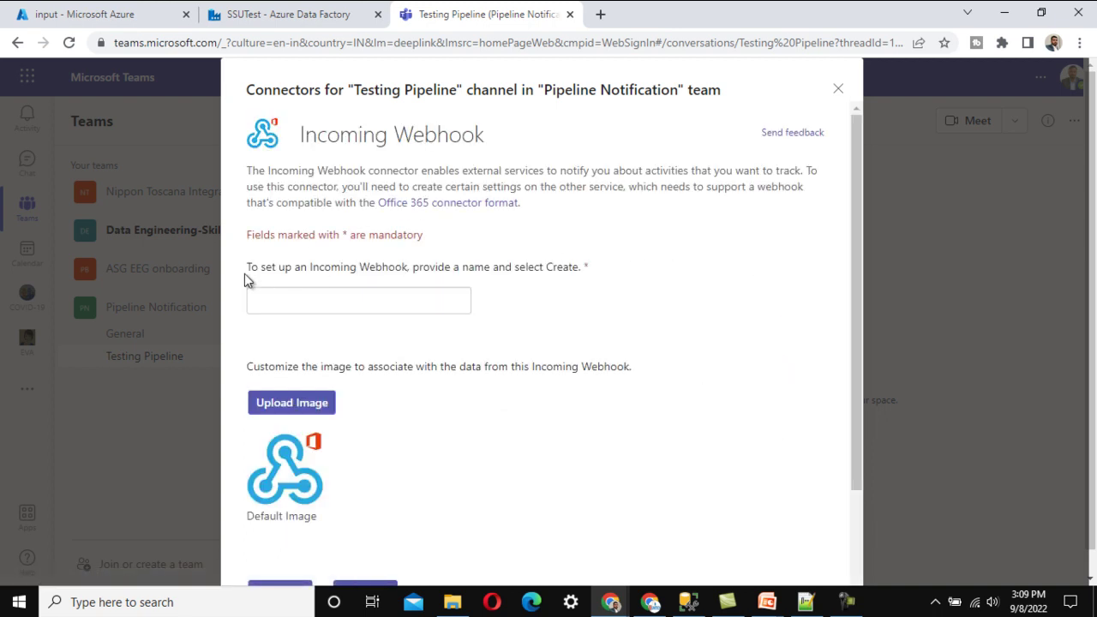
drag(248, 267, 542, 267)
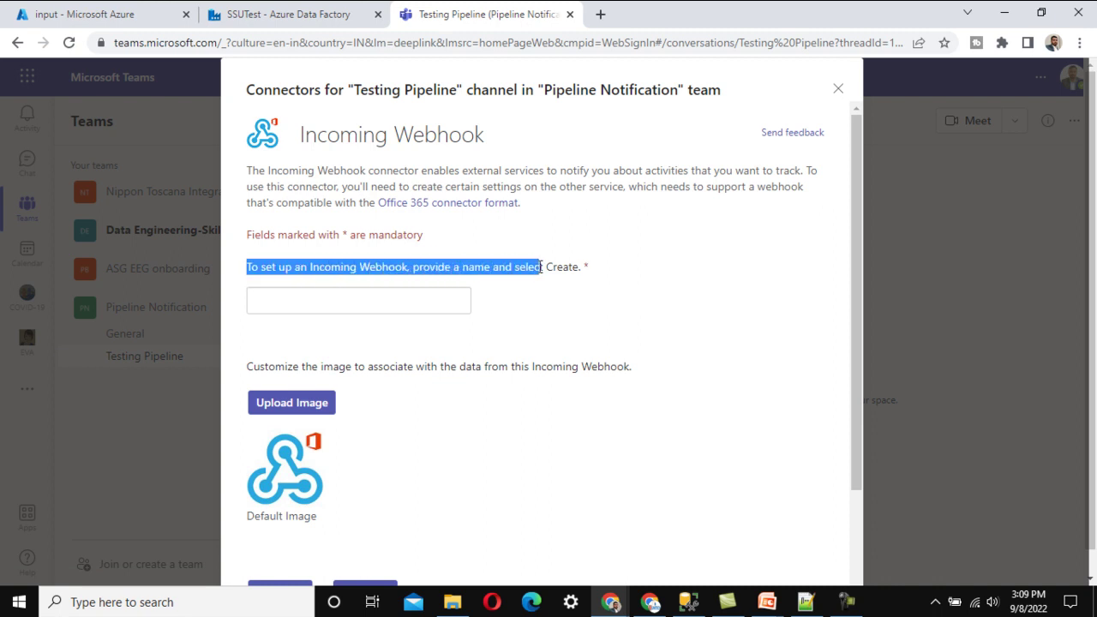
click(346, 294)
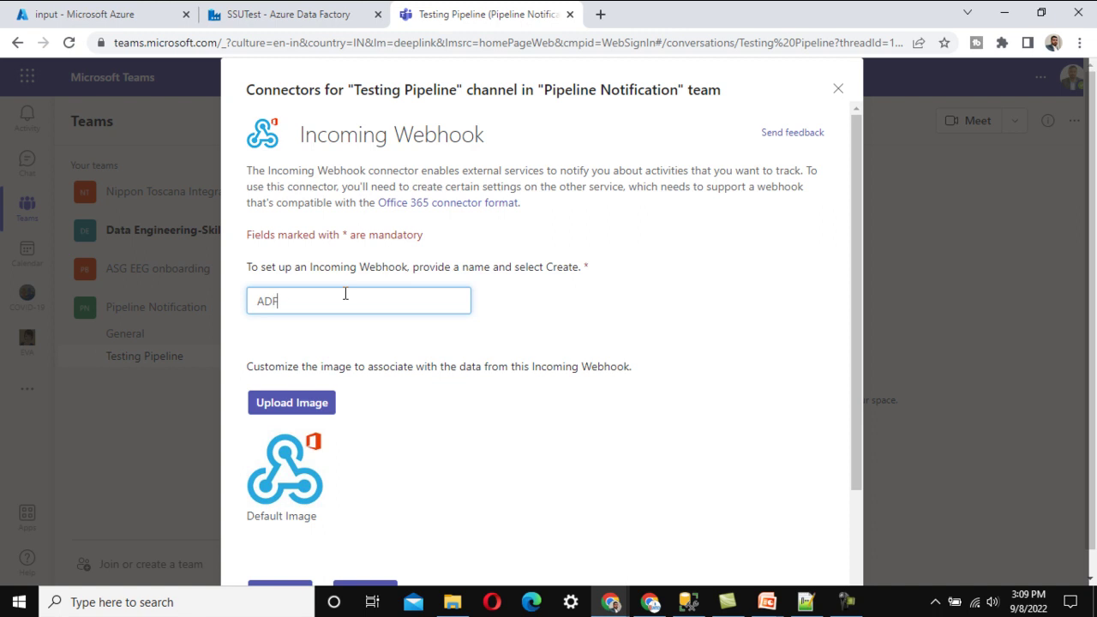
text(ADFTestingNotification)
click(581, 371)
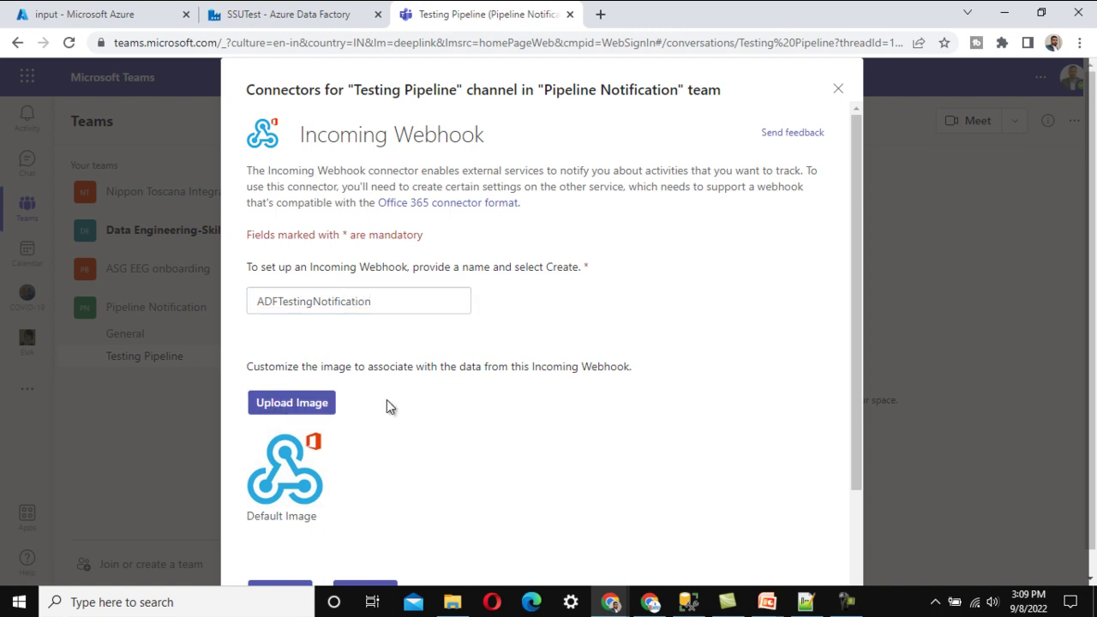
scroll(421, 408, down, 2)
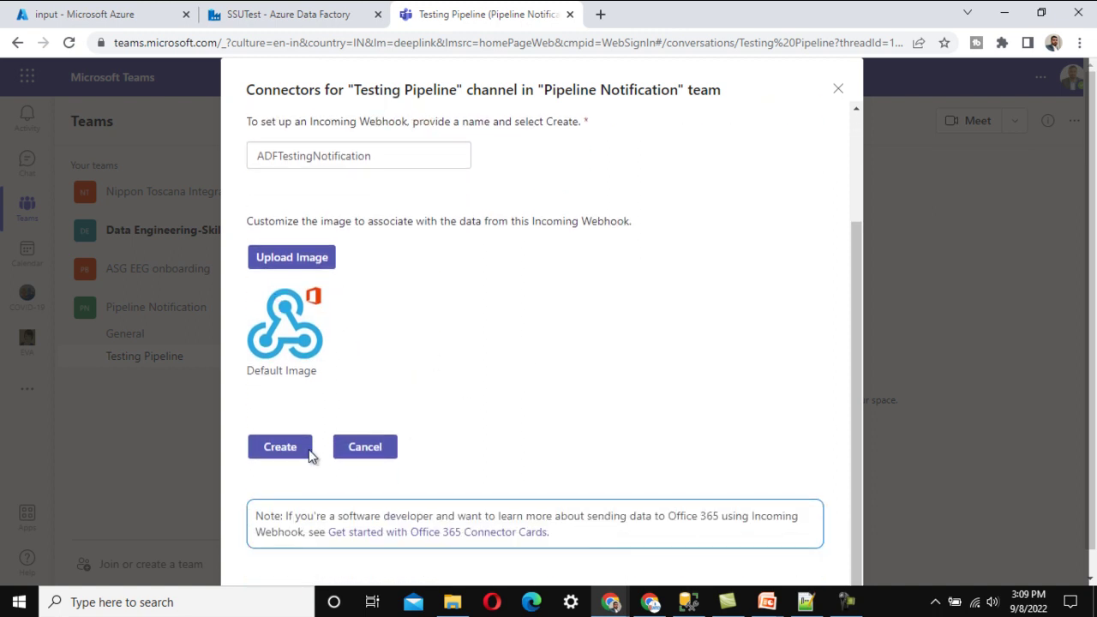
click(269, 449)
- Copy the generated webhook URL to the clipboard
scroll(568, 378, up, 2)
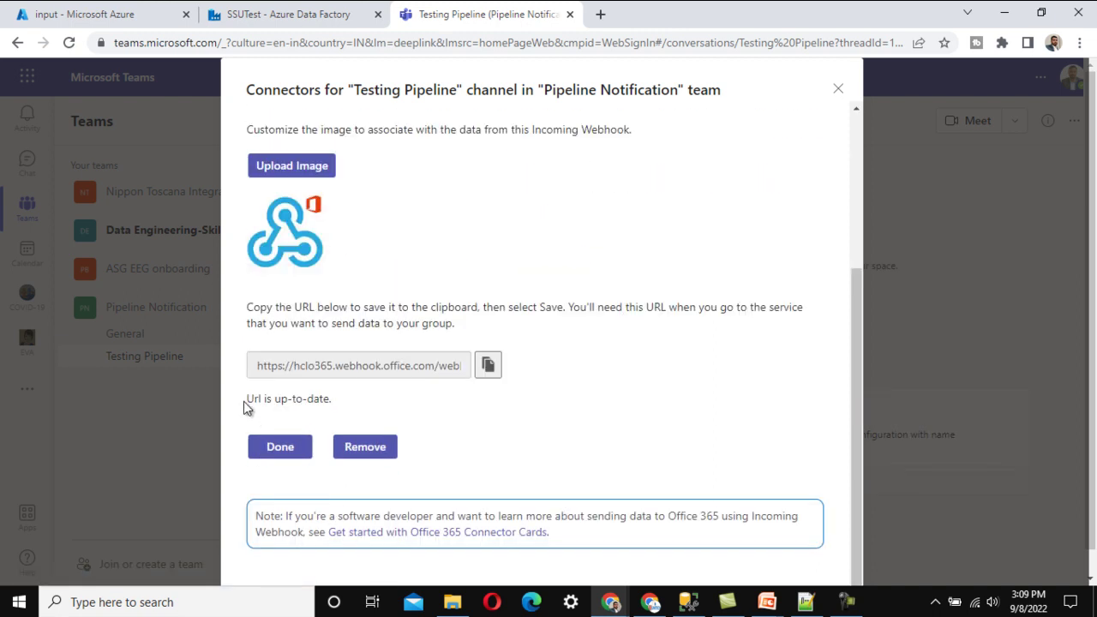
drag(247, 402, 331, 399)
click(360, 408)
click(488, 365)
- Paste the webhook URL after 'teamwebhookurl:' on line 2 of the Notepad++ notes
click(807, 602)
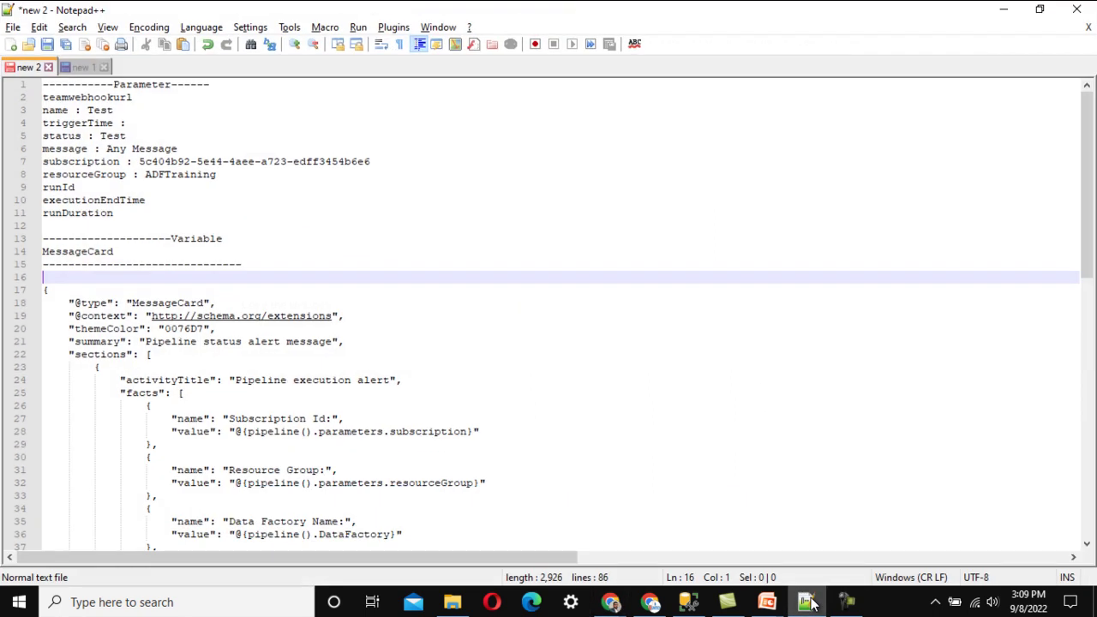
click(171, 97)
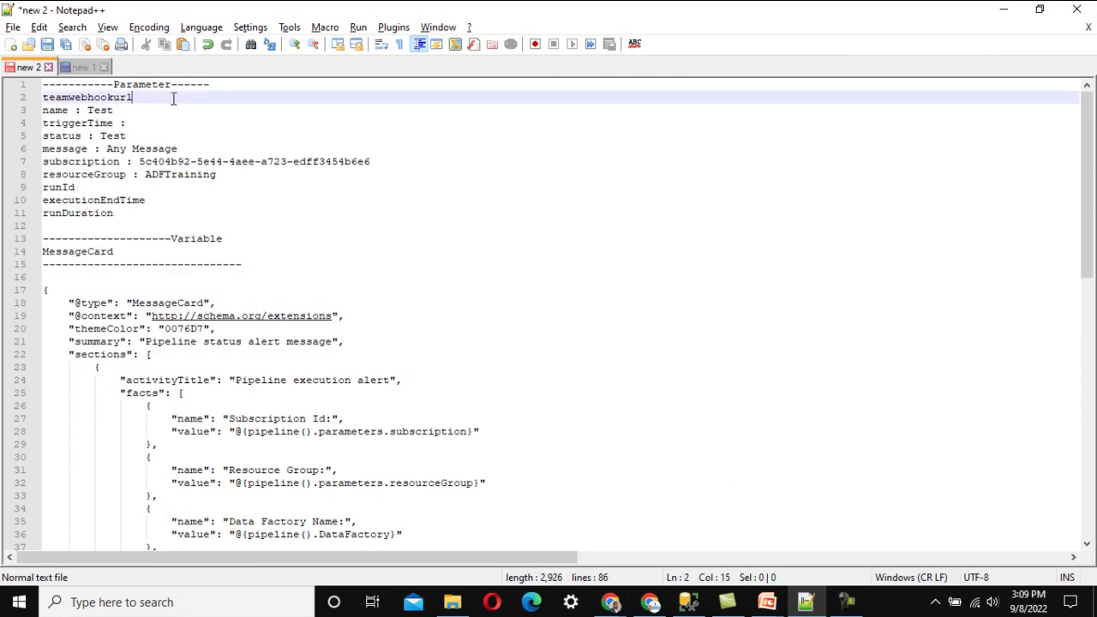
text(:)
key(ctrl+v)
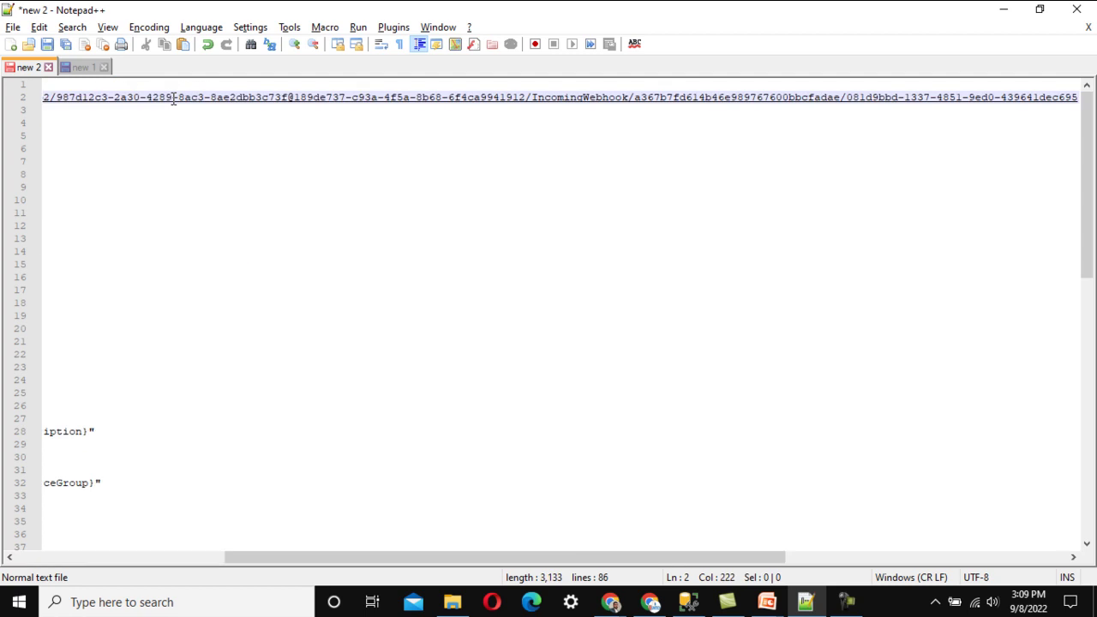
key(Home)
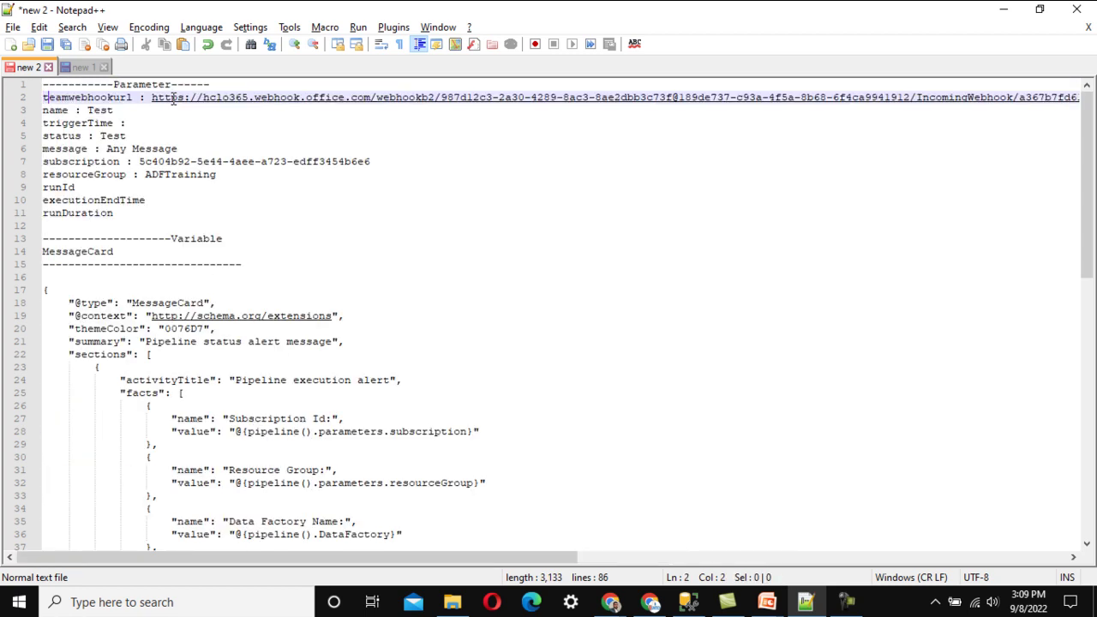
click(1001, 10)
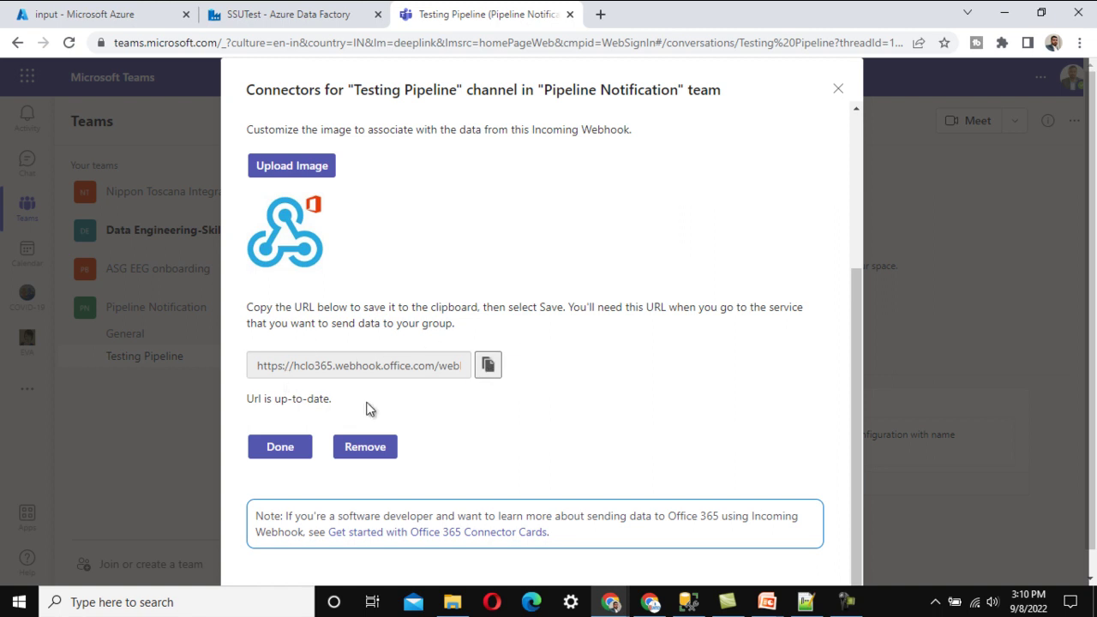
- Finish the webhook setup and check the ADFTestingNotification connection post in Testing Pipeline
click(279, 446)
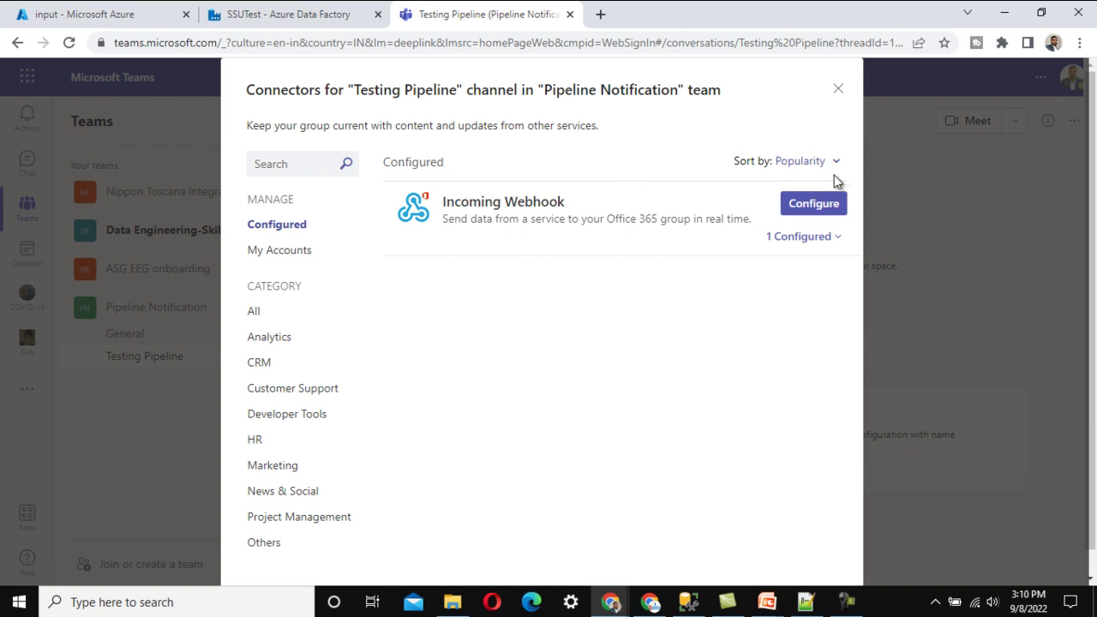
click(842, 90)
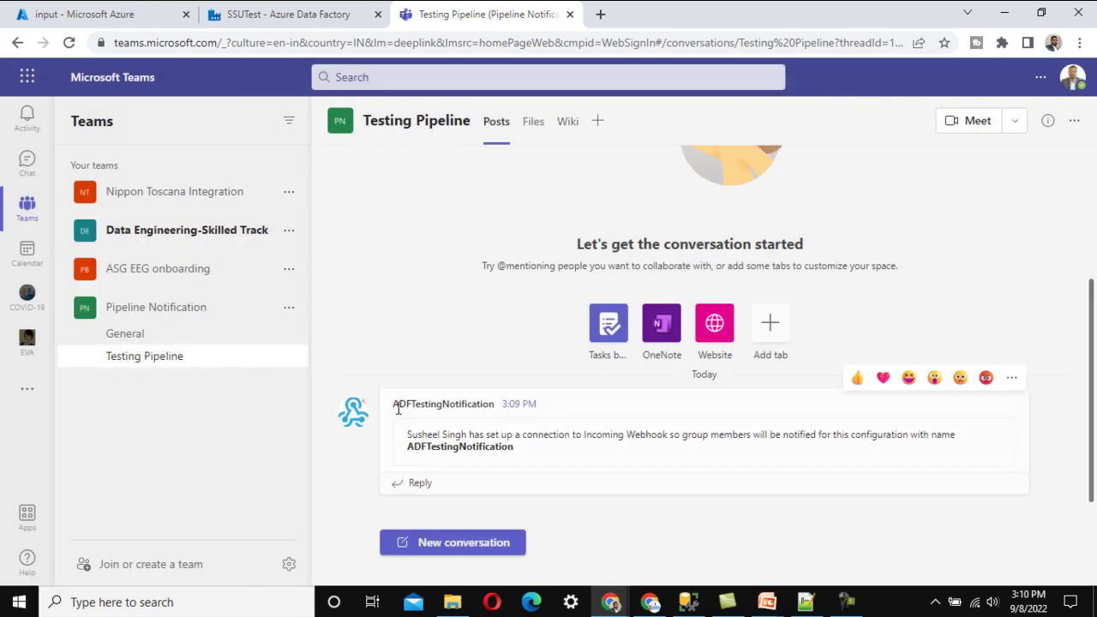
drag(394, 404, 501, 408)
drag(409, 436, 561, 455)
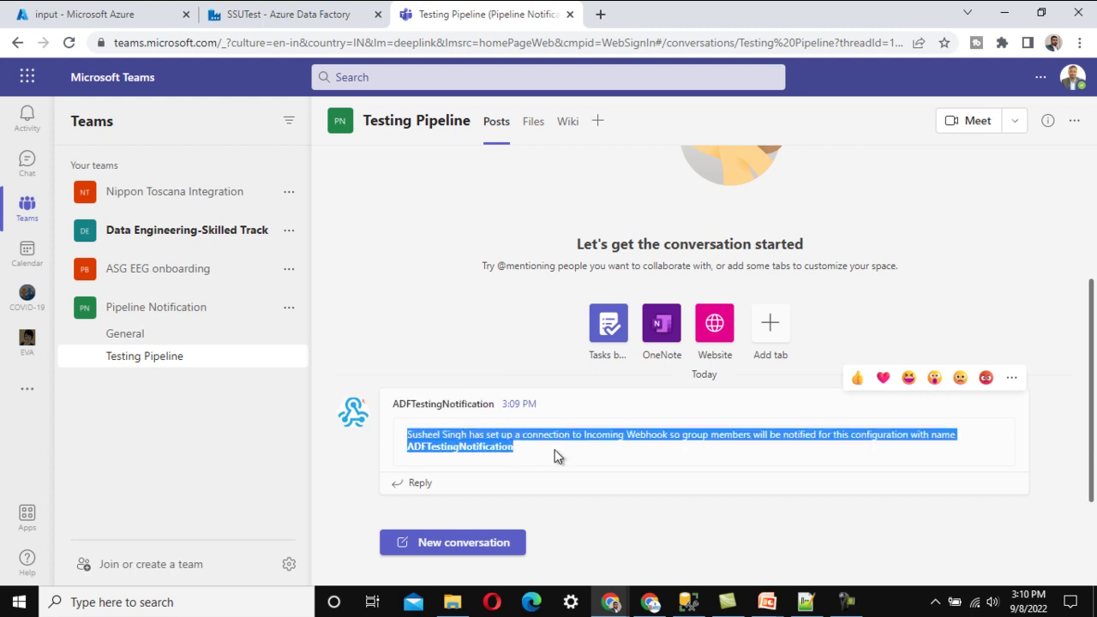
click(606, 456)
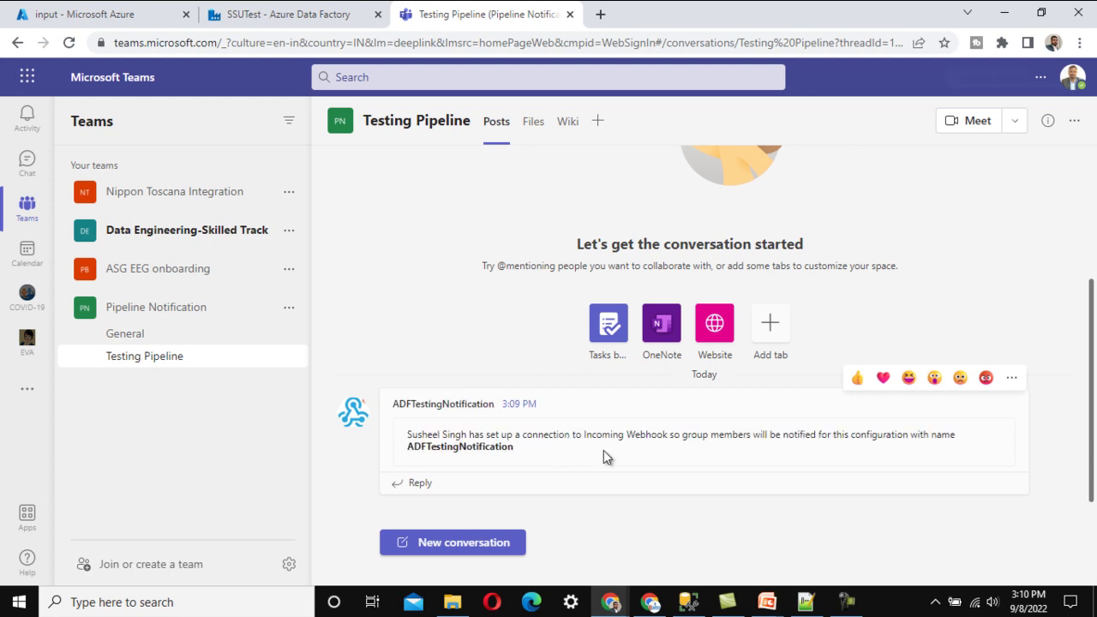
click(279, 15)
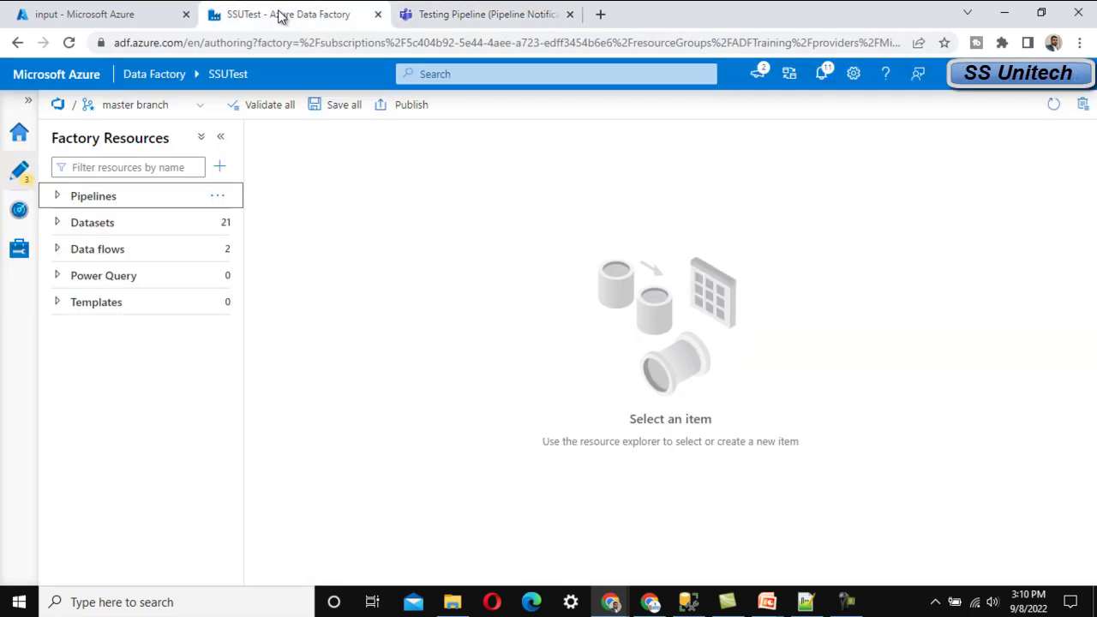
- Create a new pipeline named sendnotificationPassed and enlarge its Parameters panel
click(56, 197)
click(220, 197)
click(264, 220)
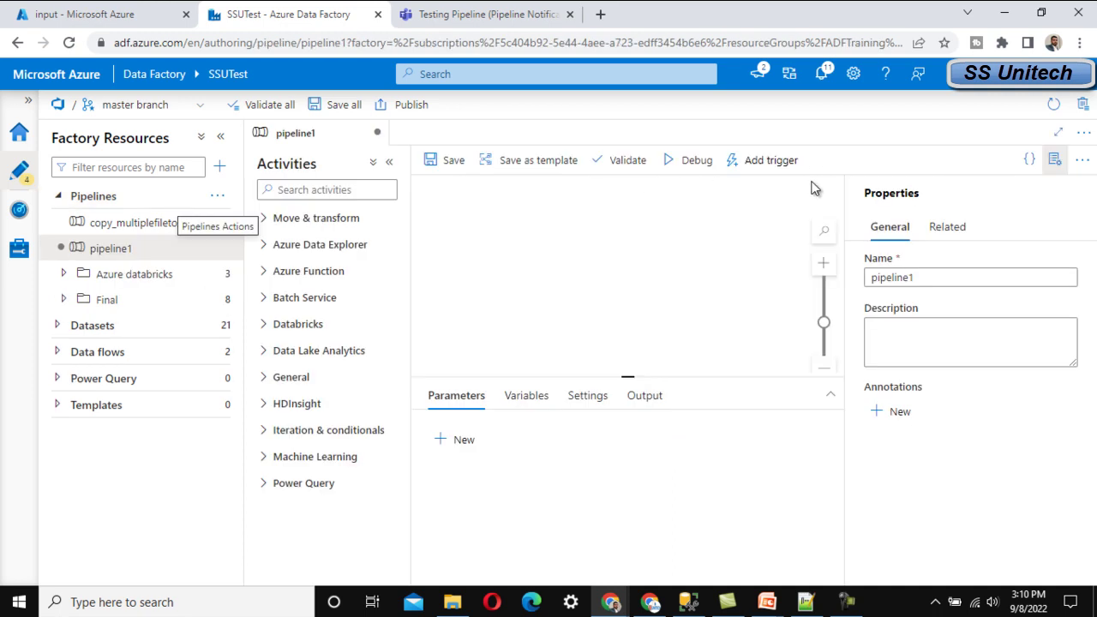
double_click(953, 273)
text(sendnotificationP)
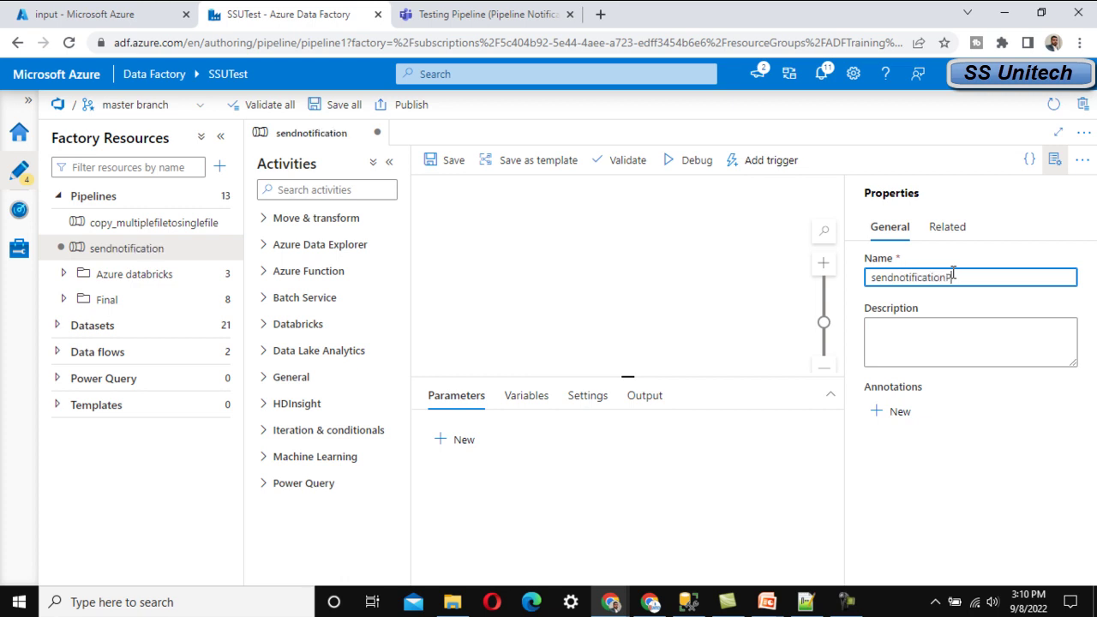
text(assed)
click(1054, 159)
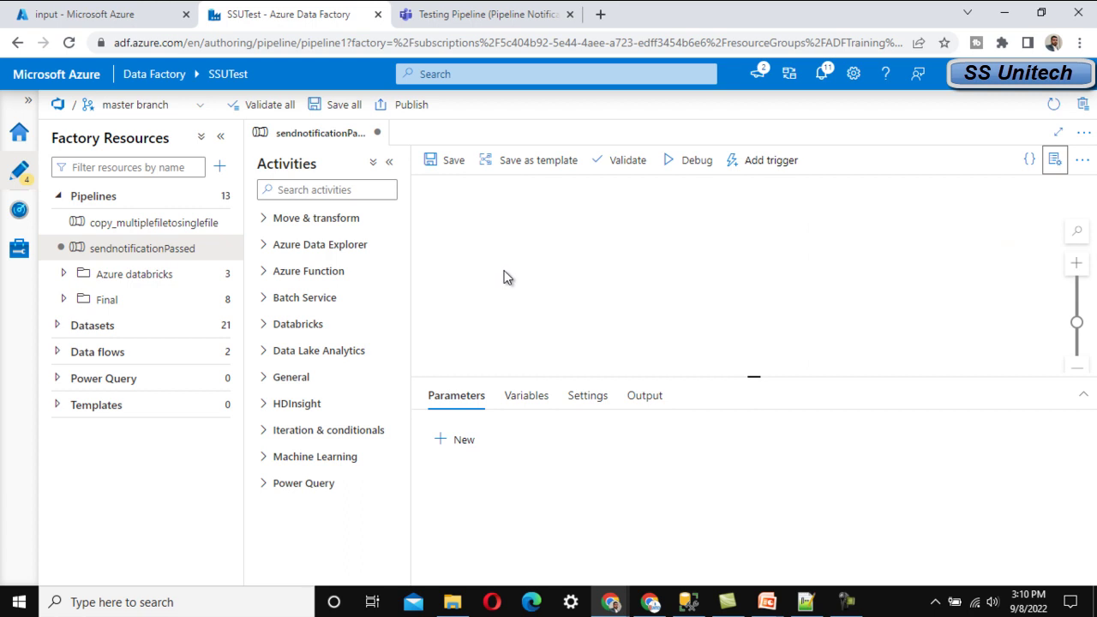
drag(755, 379, 722, 269)
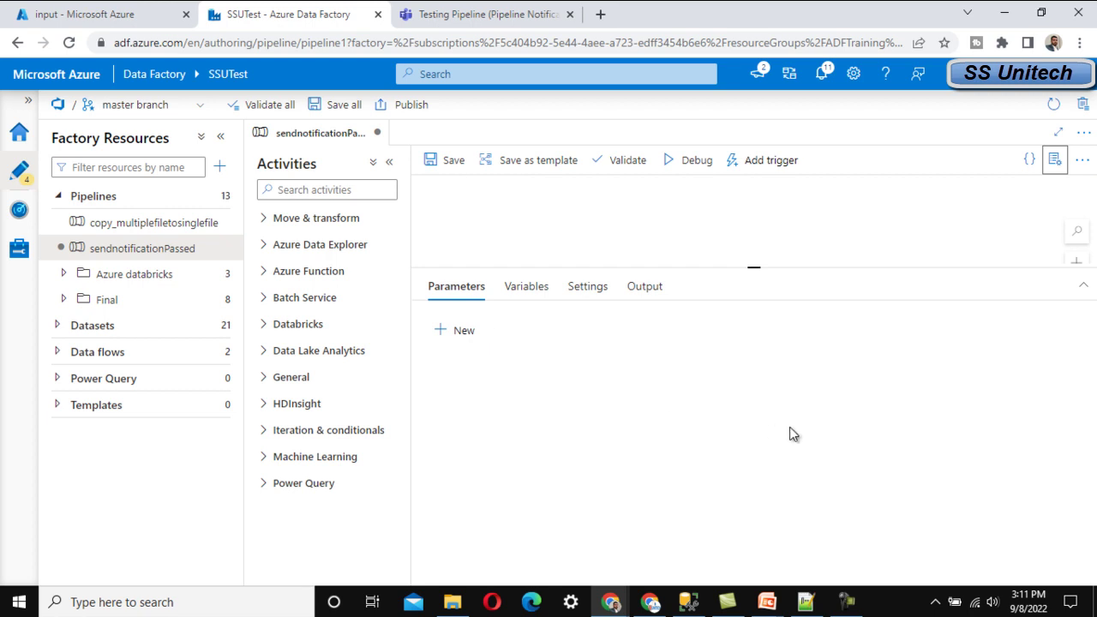
- Add ten String parameters, teamwebhookurl through runDuration, using names from the notes
click(806, 602)
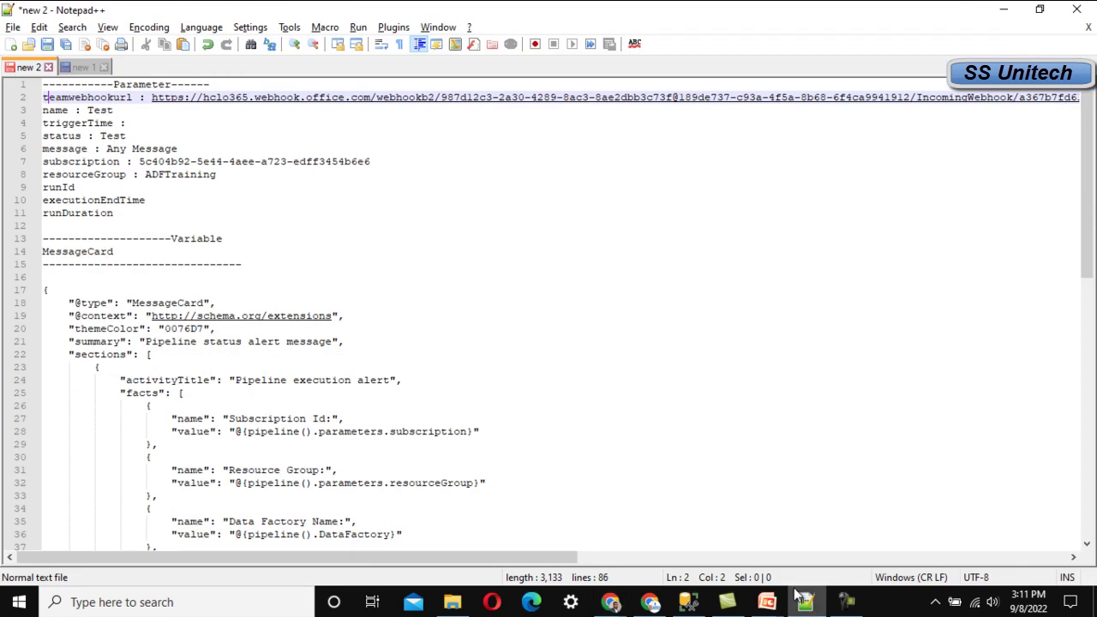
double_click(57, 98)
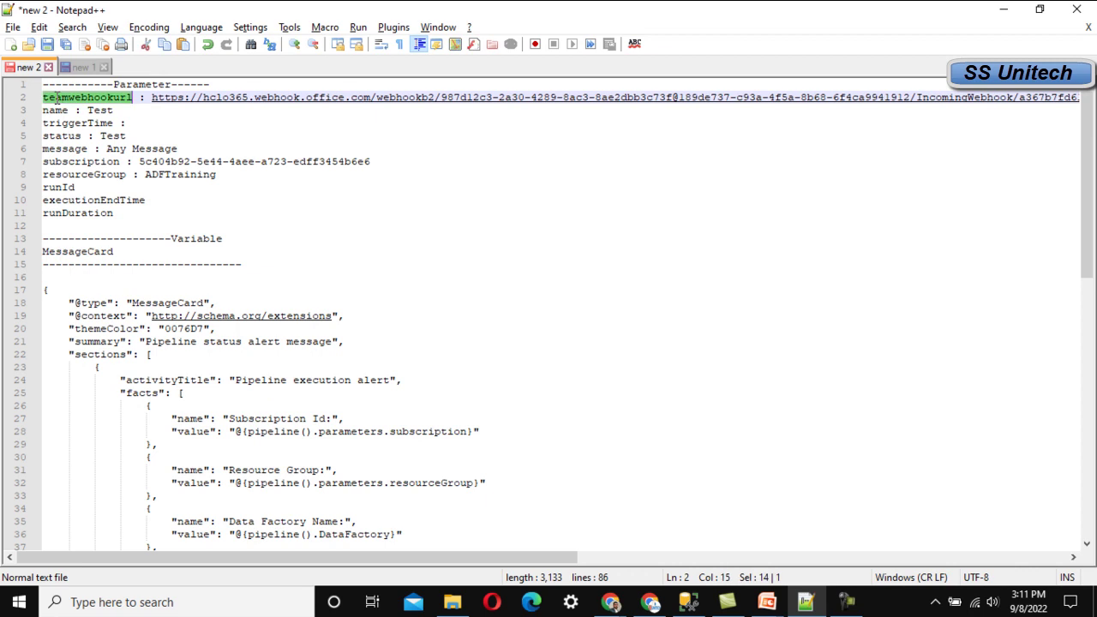
click(68, 97)
double_click(103, 97)
key(alt+Tab)
scroll(718, 454, up, 2)
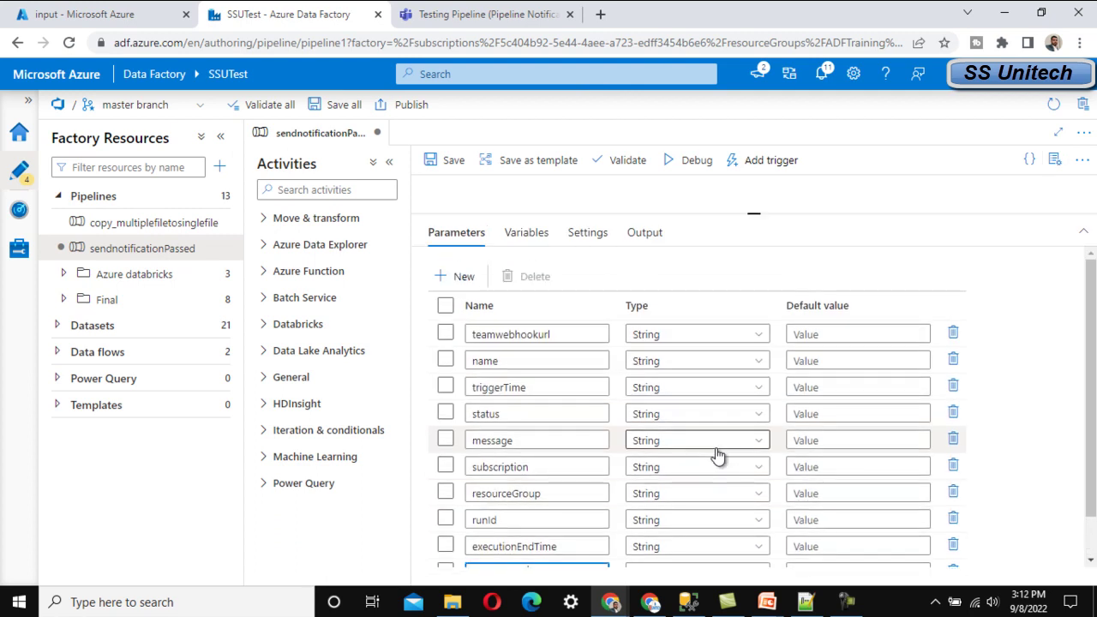
drag(753, 211, 753, 179)
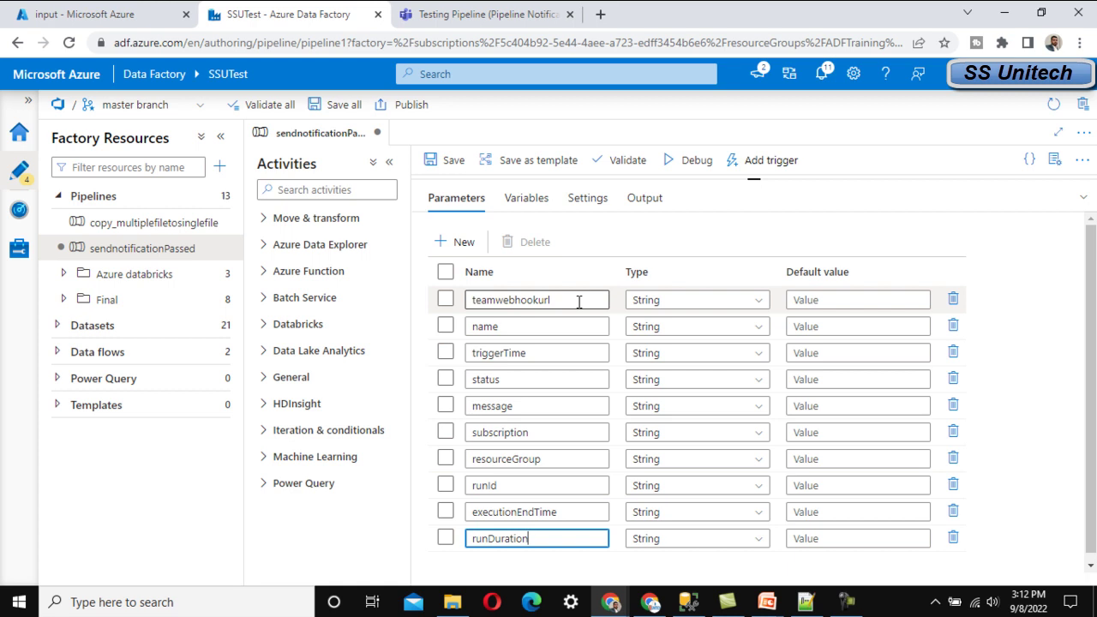
- Select the webhook URL in the notes for teamwebhookurl's default value
click(838, 299)
key(alt+Tab)
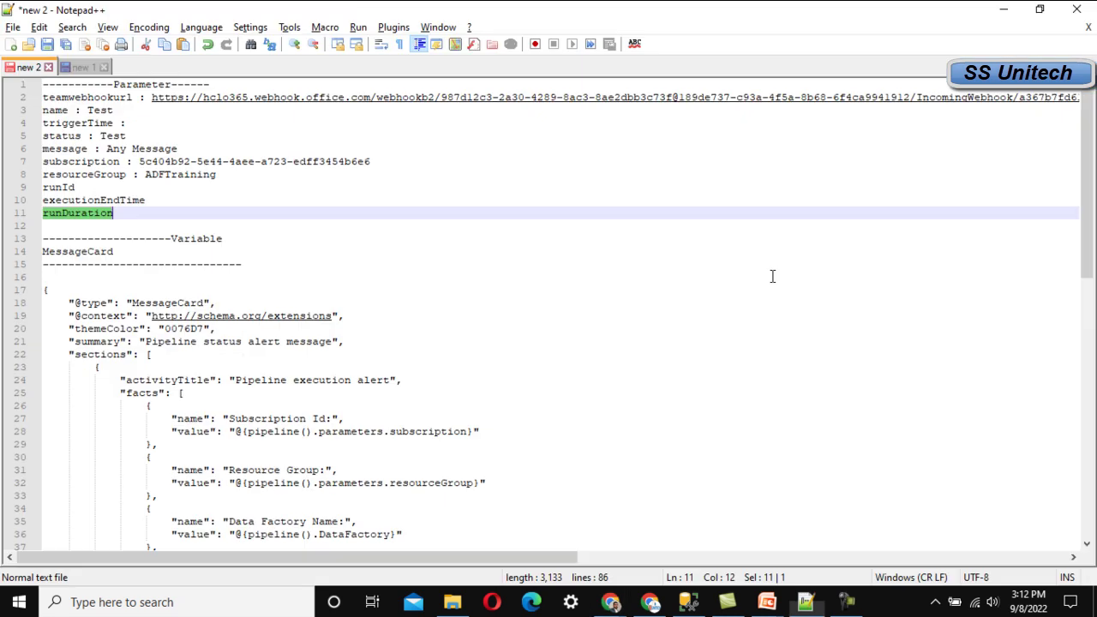
click(155, 98)
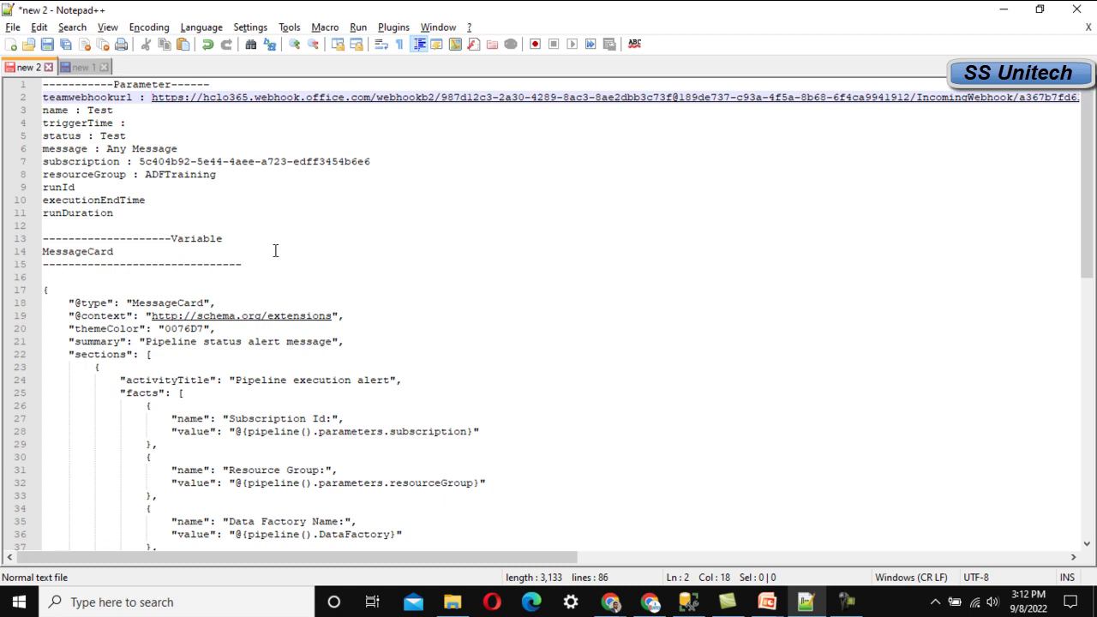
key(shift+End)
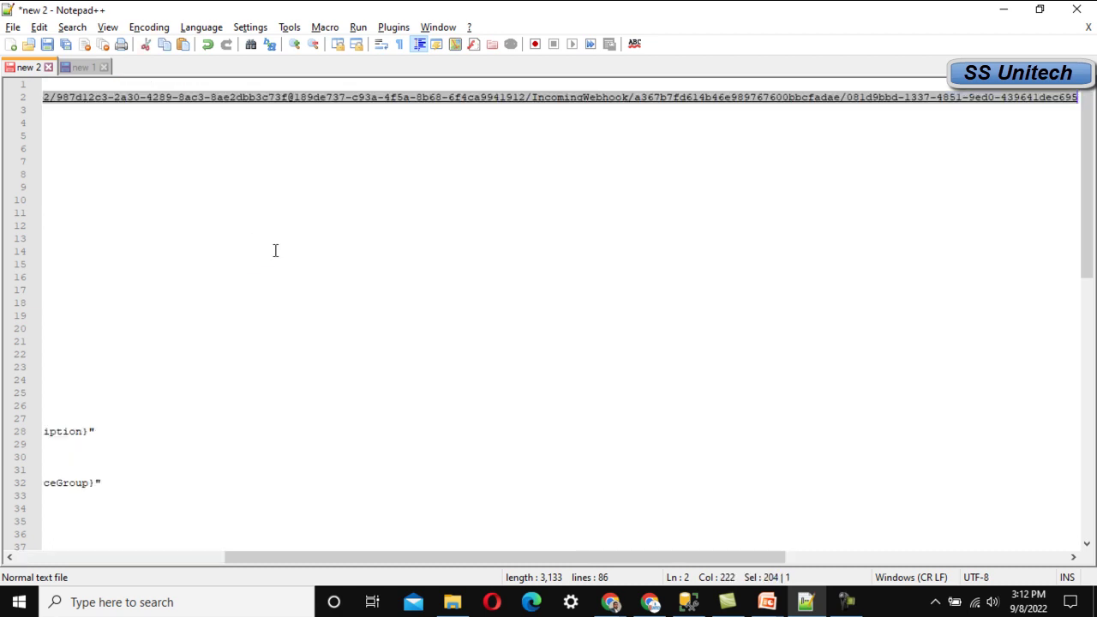
- Paste the webhook URL as teamwebhookurl's default value
key(ctrl+c)
key(alt+Tab)
key(ctrl+v)
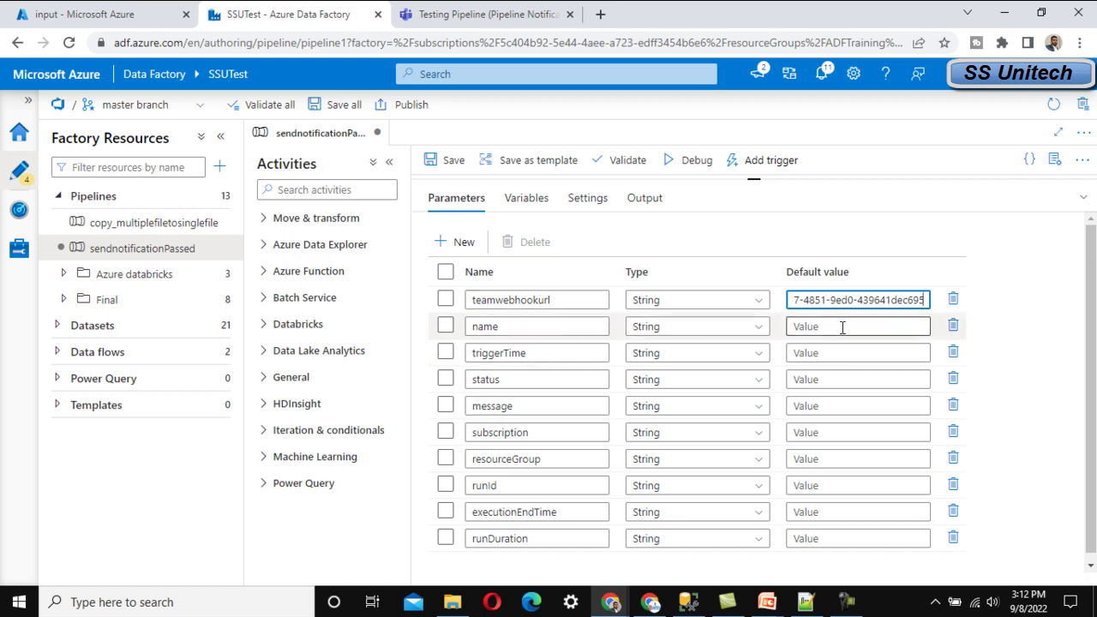
key(alt+Tab)
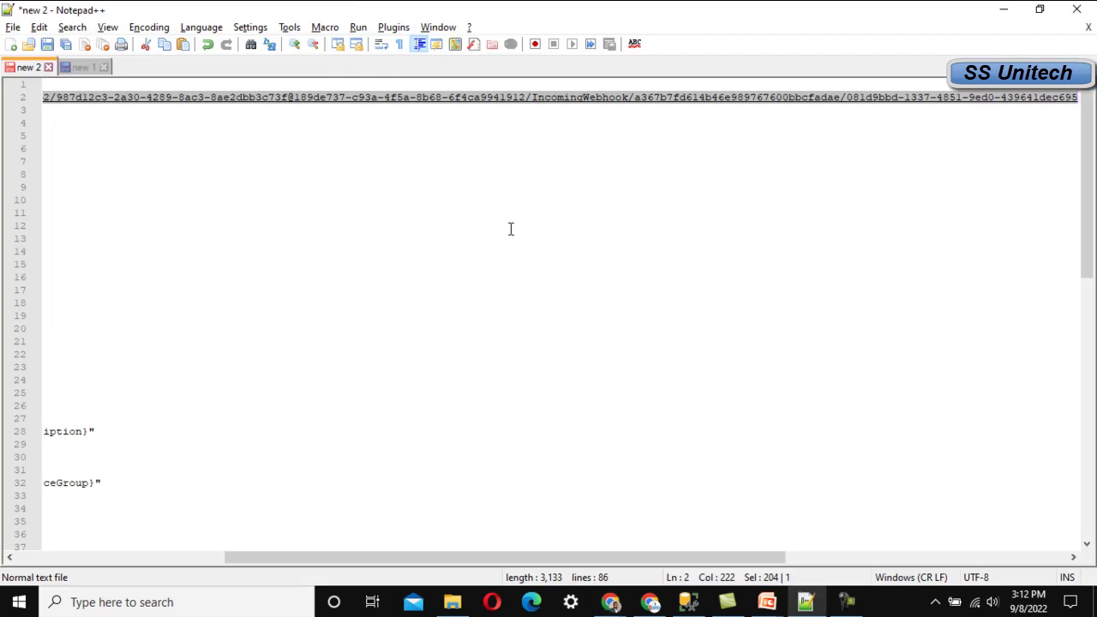
click(467, 178)
key(Home)
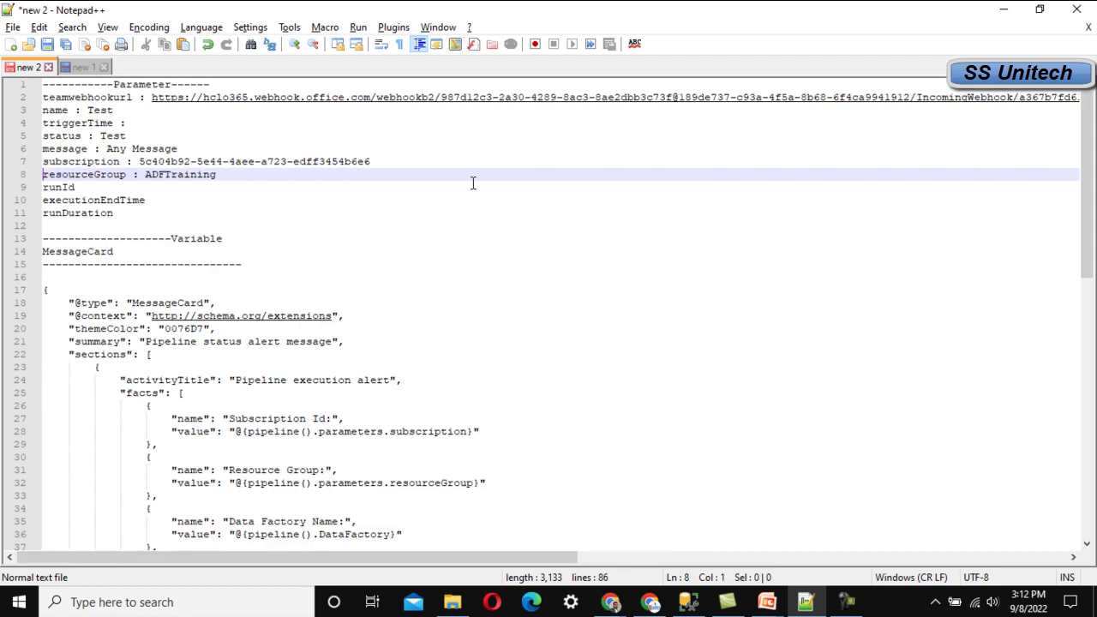
key(alt+Tab)
- Set defaults: name 'Test', status 'Testing', message 'This is executed with success'
click(823, 326)
text(Test)
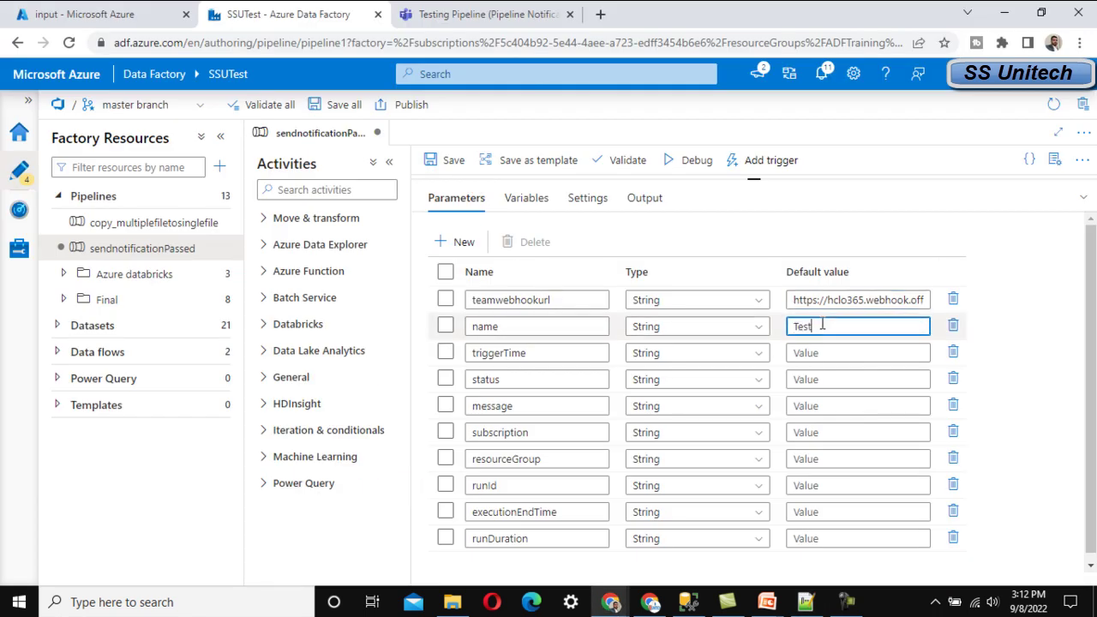
click(829, 353)
click(836, 379)
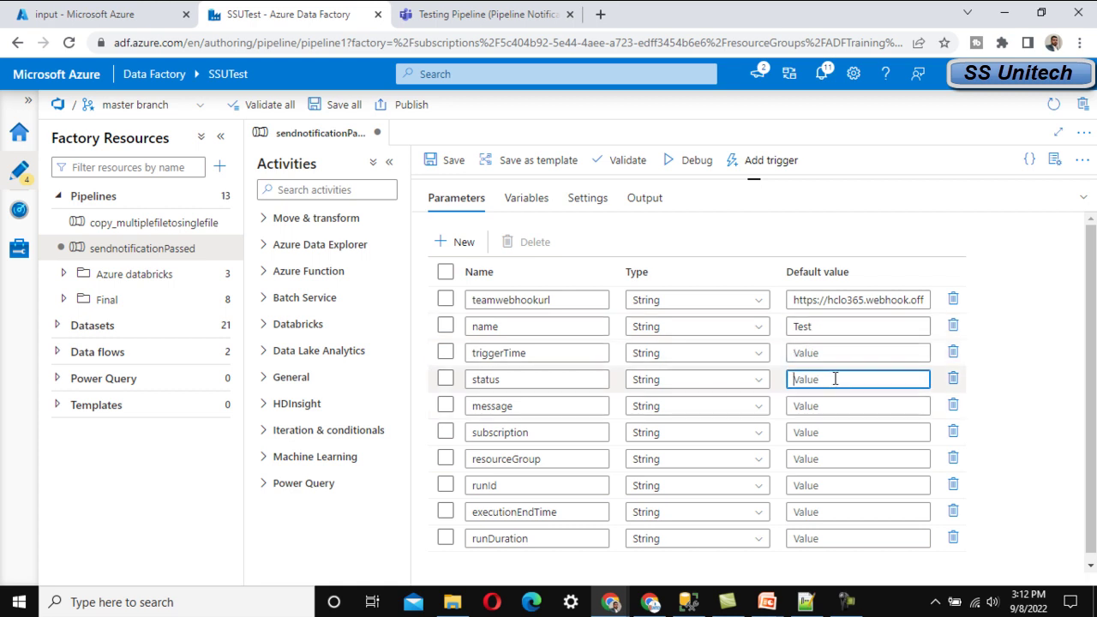
key(alt+Tab)
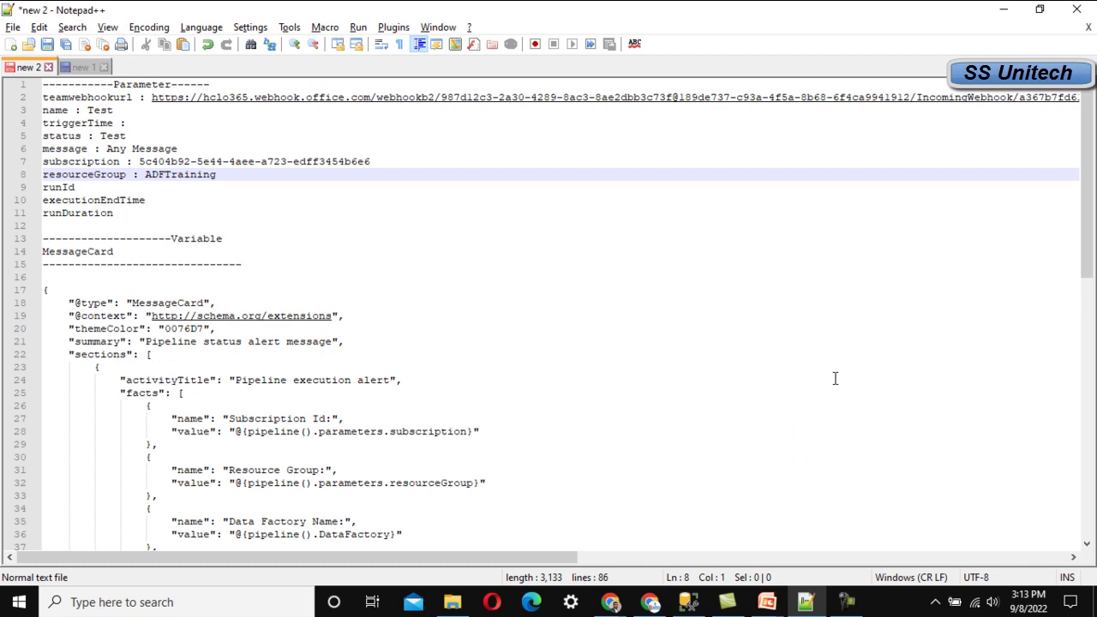
key(alt+Tab)
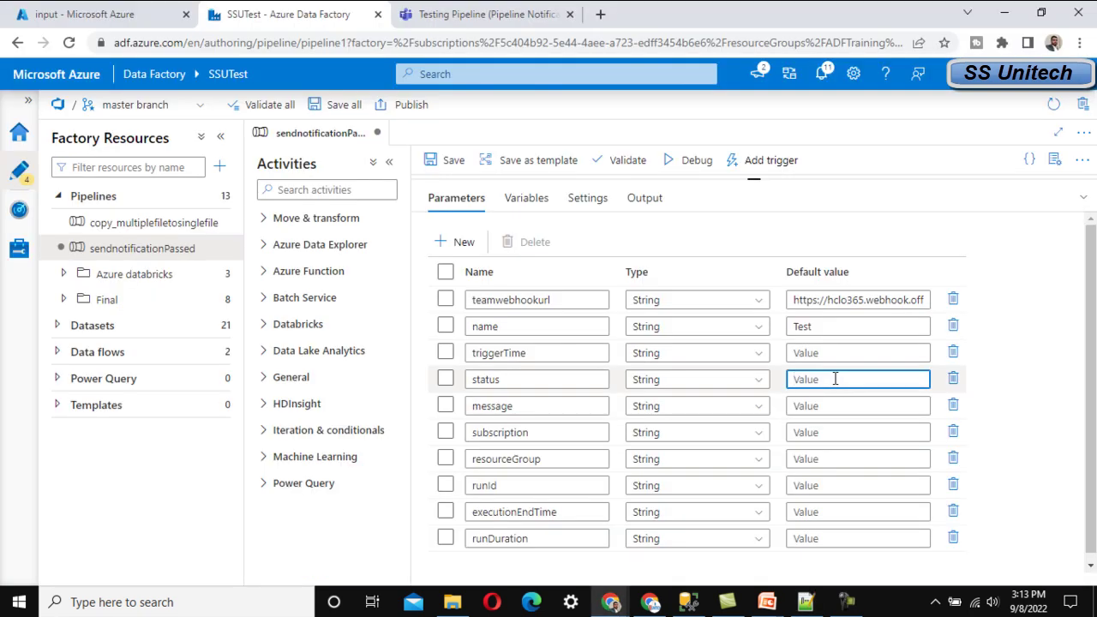
text(Testing)
click(833, 406)
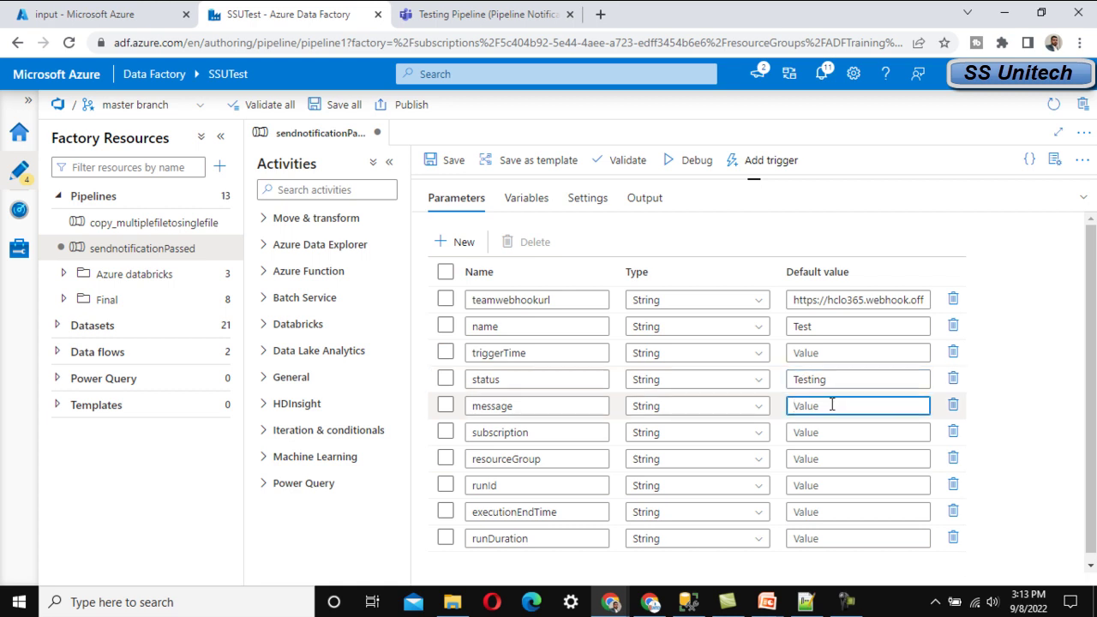
text(Th)
text(is is execute)
text(d with)
text( success.)
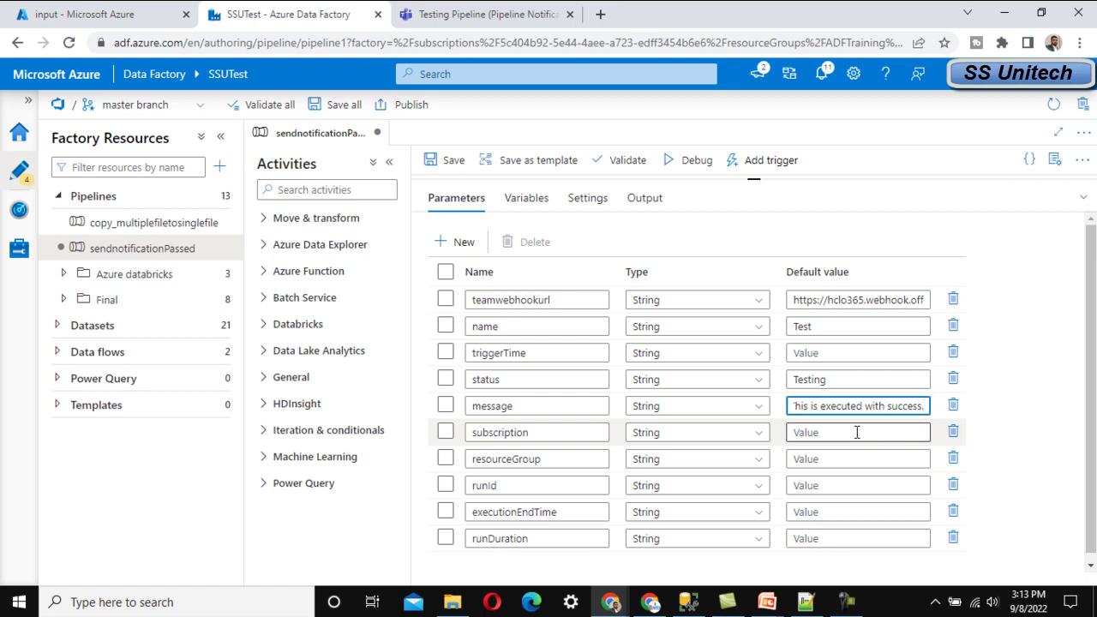
key(alt+Tab)
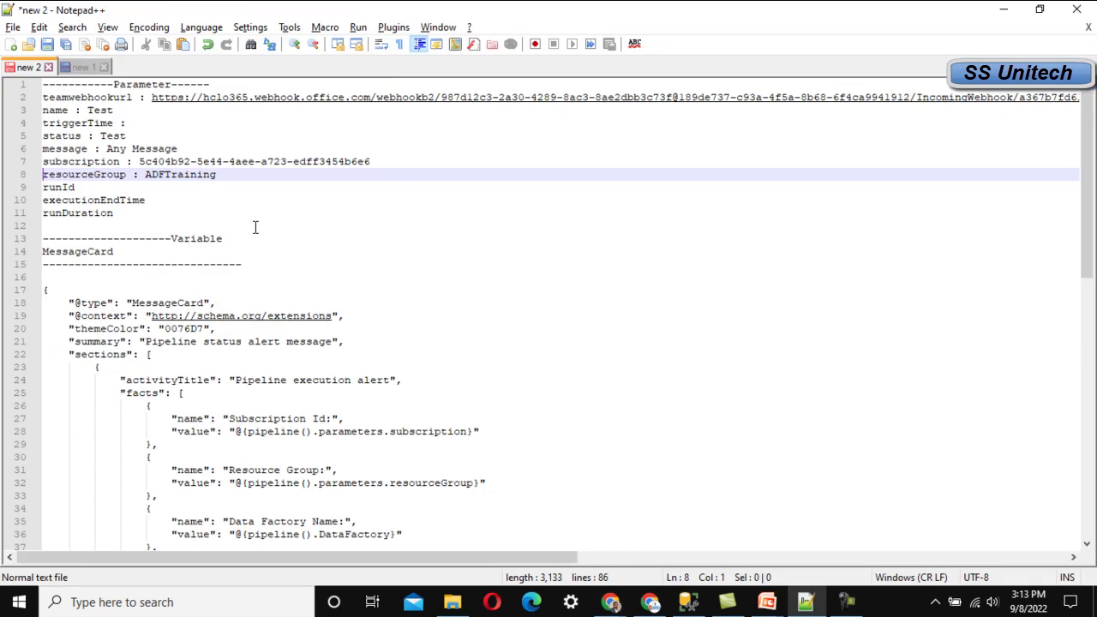
- Paste the subscription ID from the notes as subscription's default value
drag(139, 162, 394, 162)
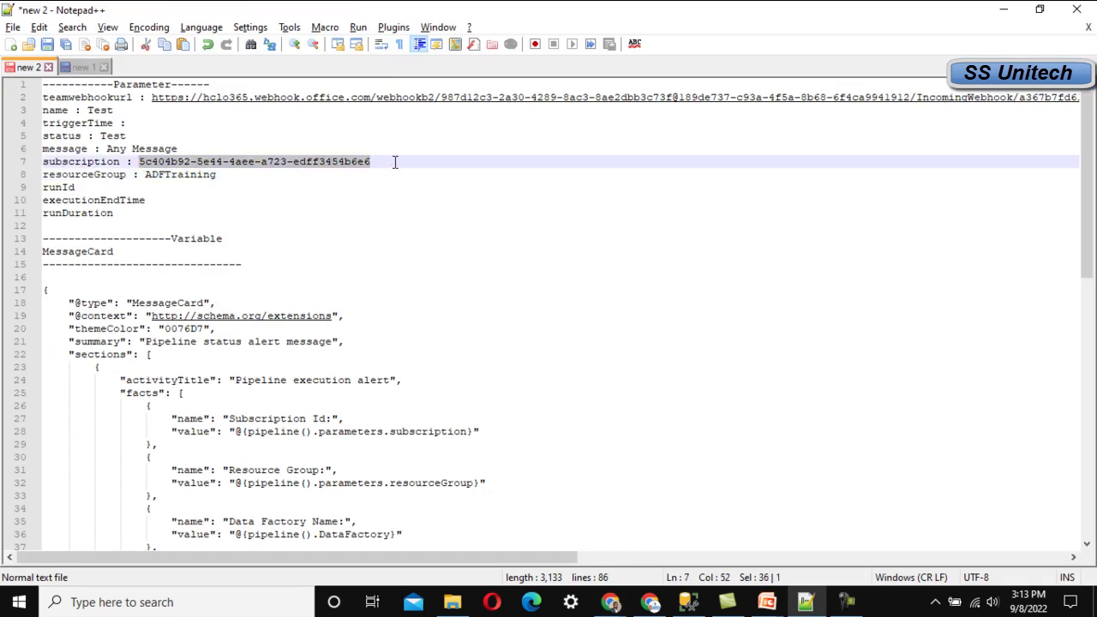
key(ctrl+c)
key(alt+Tab)
click(819, 433)
key(ctrl+v)
- Set resourceGroup's default value to ADFTraining, copied from the notes
click(817, 458)
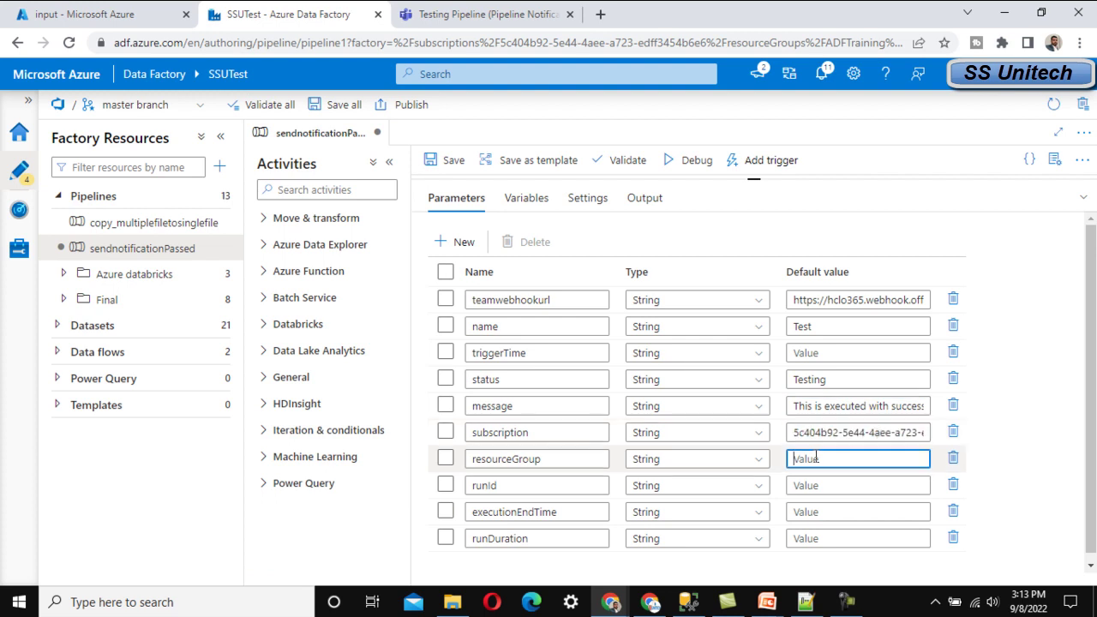
key(alt+Tab)
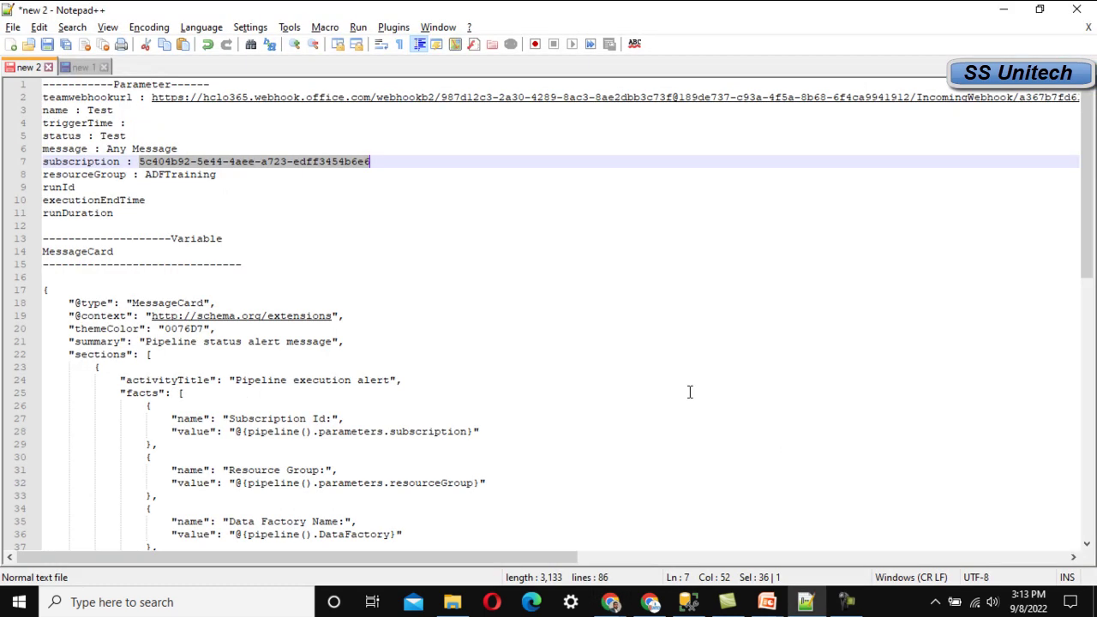
double_click(193, 175)
key(ctrl+c)
key(alt+Tab)
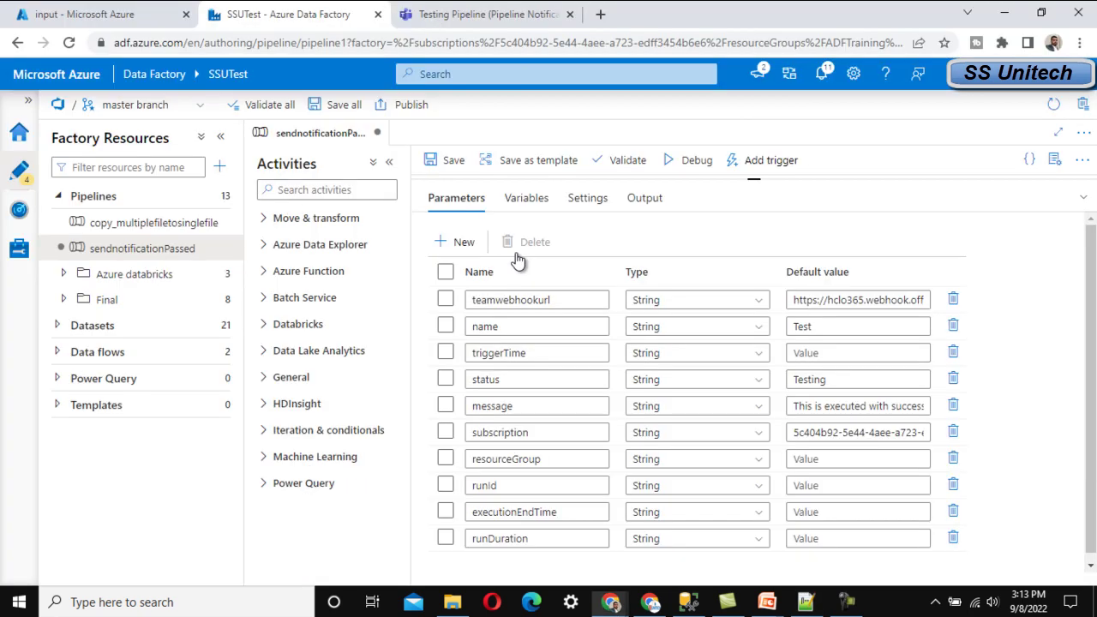
key(ctrl+v)
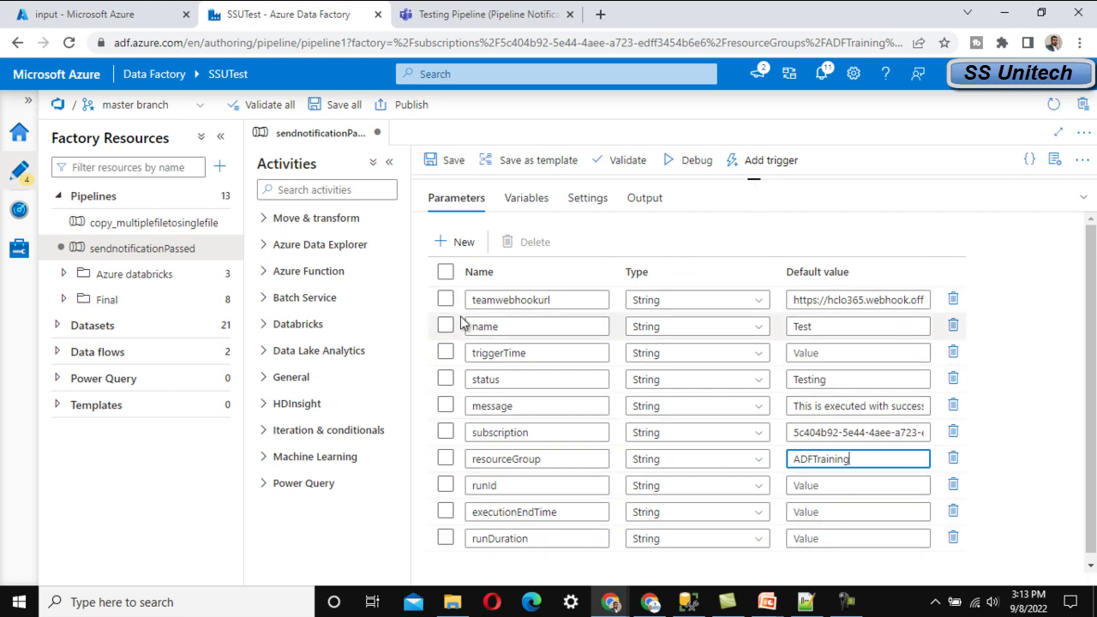
click(533, 204)
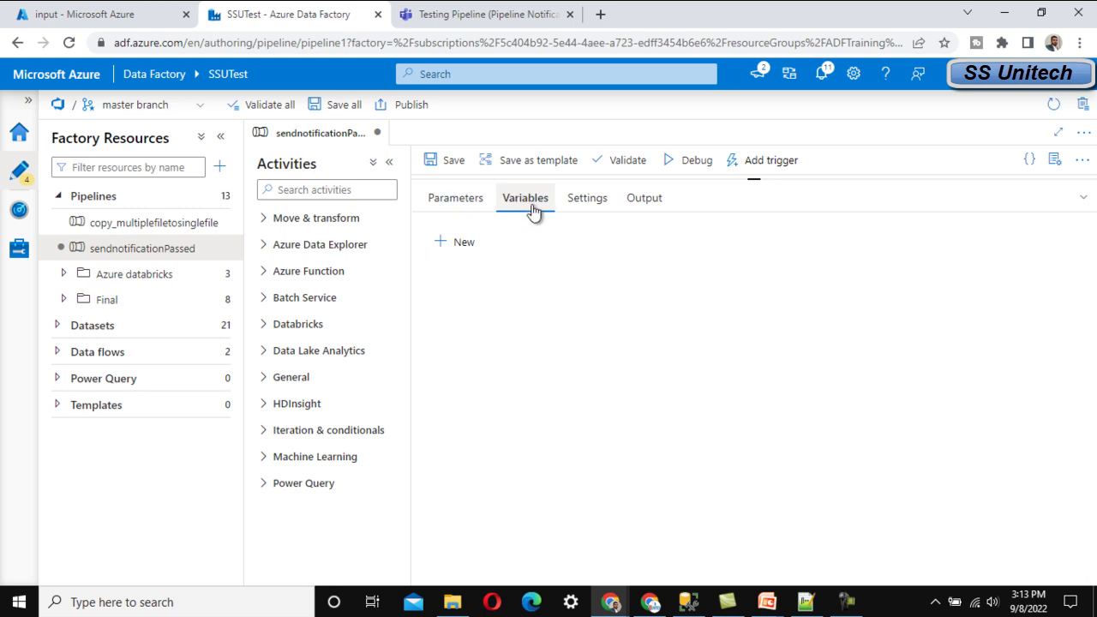
- Add a new pipeline variable named MessageCard, copying the name from the Notepad++ notes
click(457, 244)
click(501, 299)
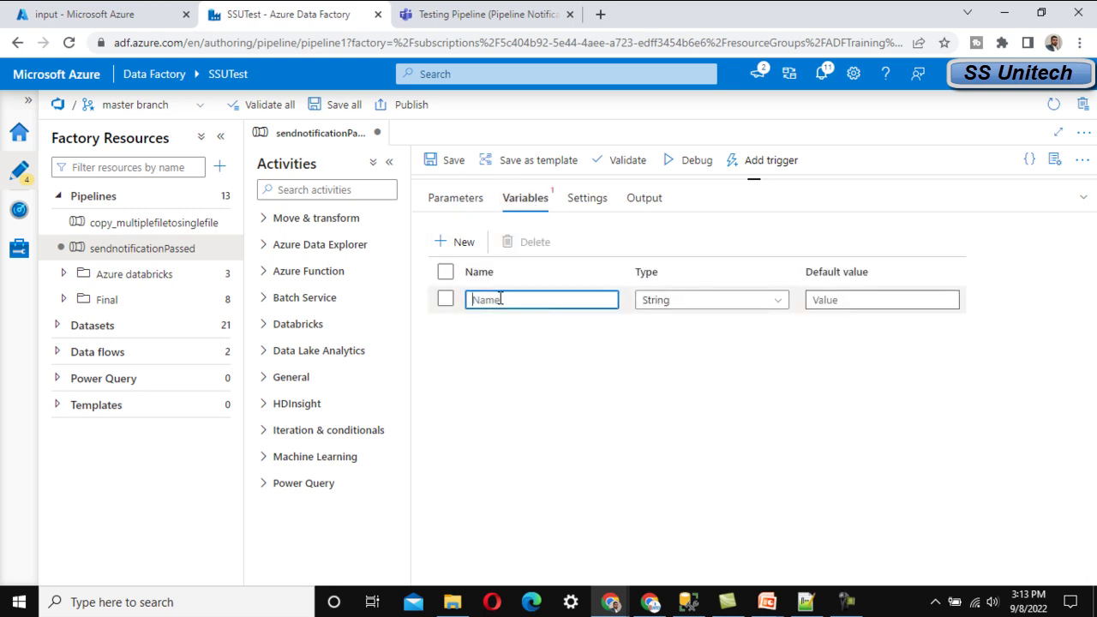
key(alt+Tab)
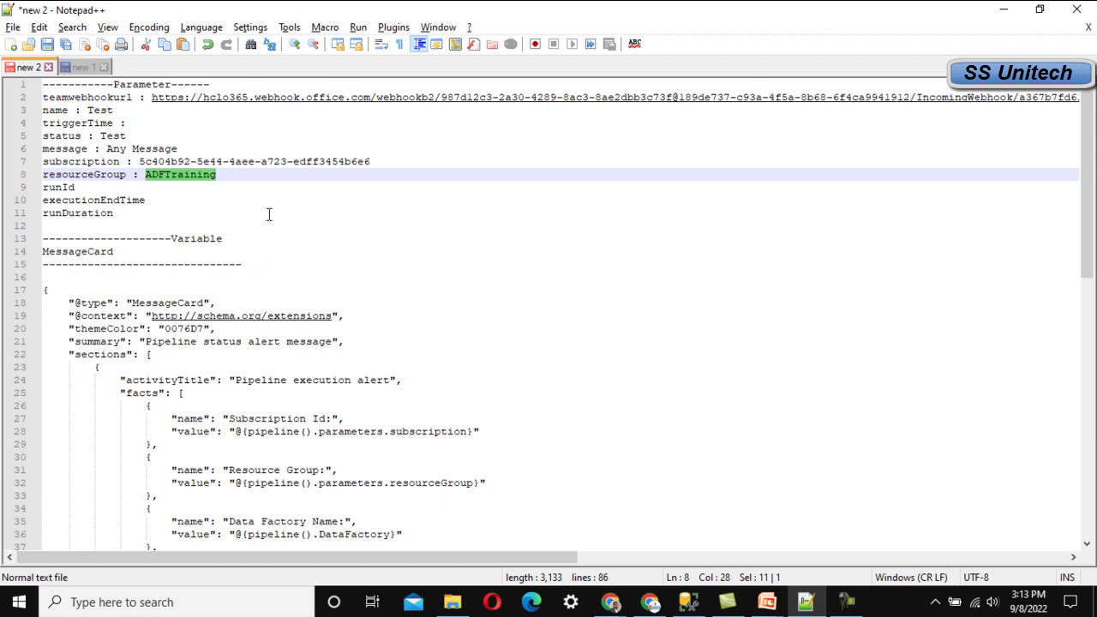
double_click(103, 249)
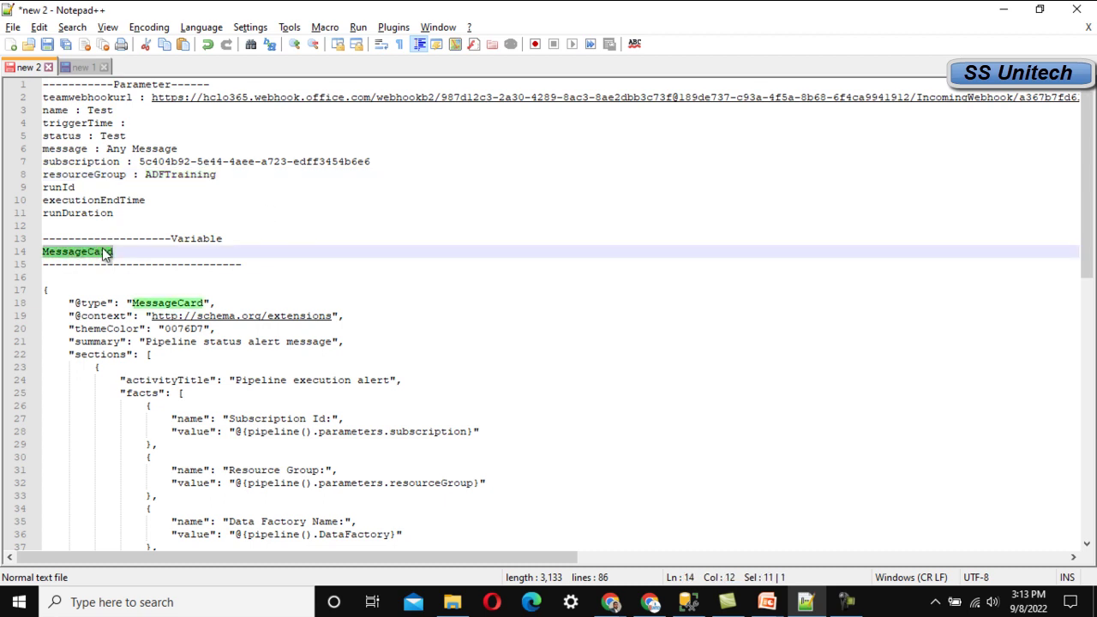
key(ctrl+c)
key(alt+Tab)
key(ctrl+v)
- Leave MessageCard's default value empty and lower the properties panel to reveal the canvas
click(853, 299)
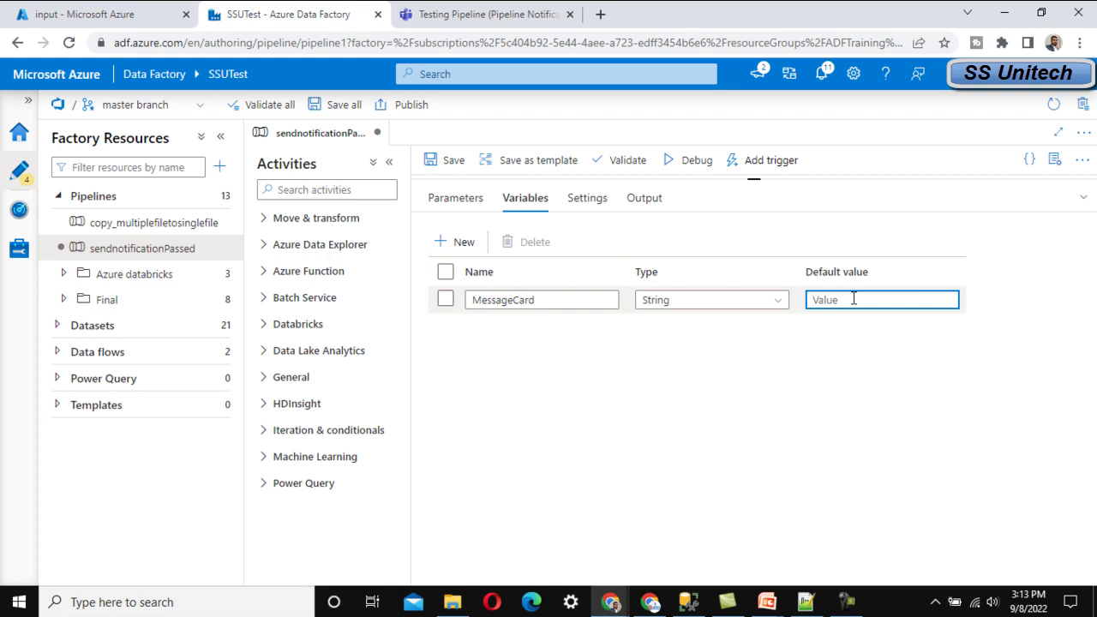
key(alt+Tab)
click(270, 234)
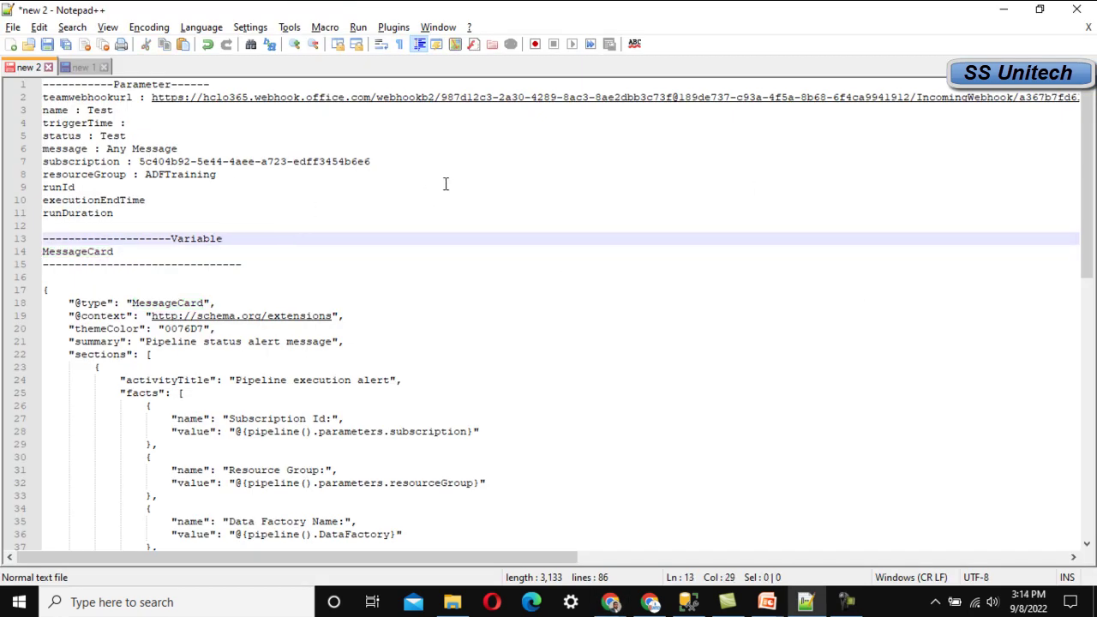
key(alt+Tab)
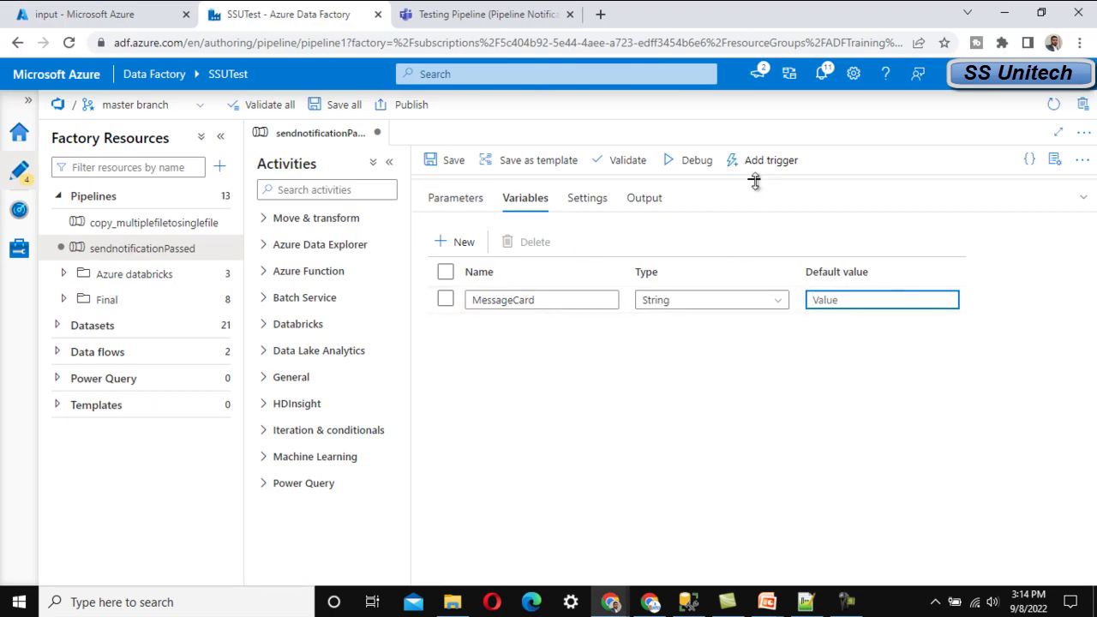
drag(755, 182, 762, 334)
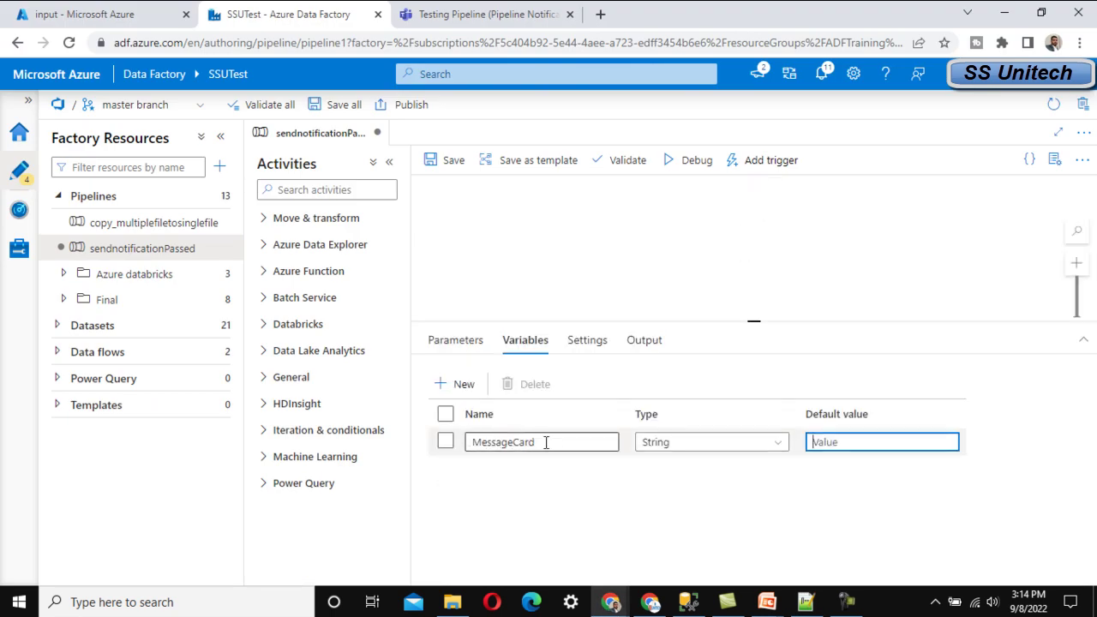
- Search activities for 'set' and place a Set variable activity on the canvas
click(313, 189)
text(set)
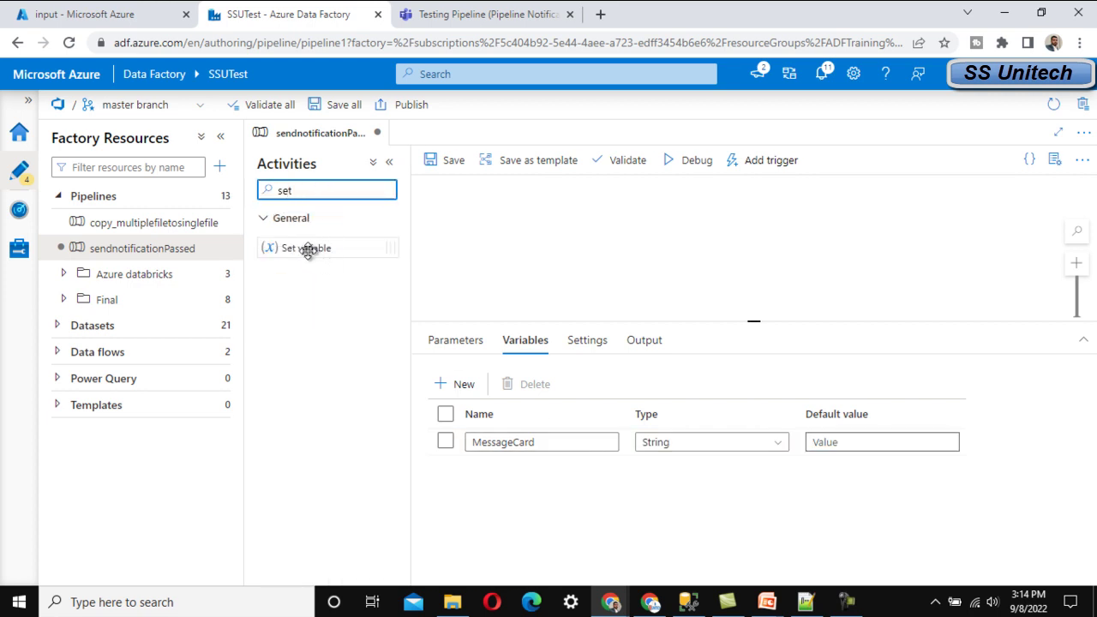
drag(309, 248, 529, 227)
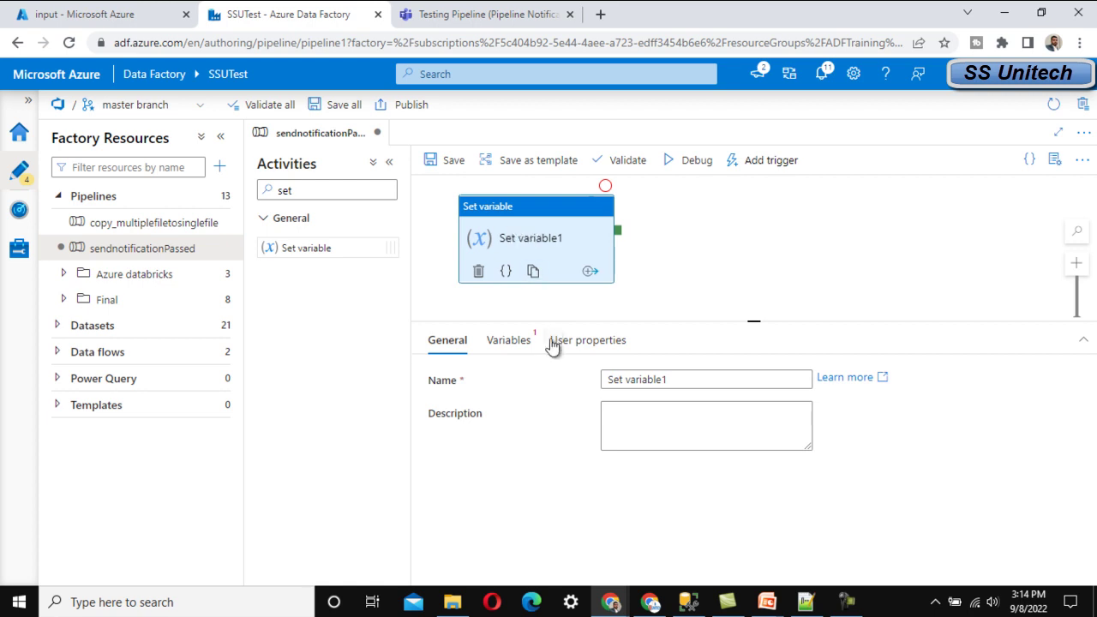
- Target MessageCard in Set variable1 and open the dynamic content editor for its value
click(514, 339)
click(652, 386)
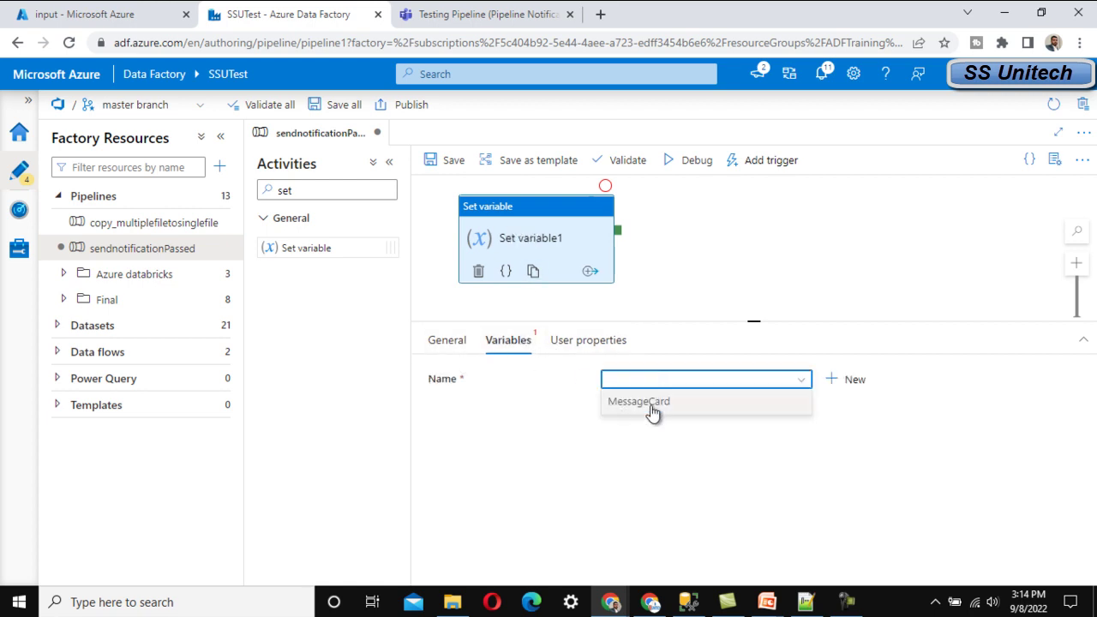
click(655, 410)
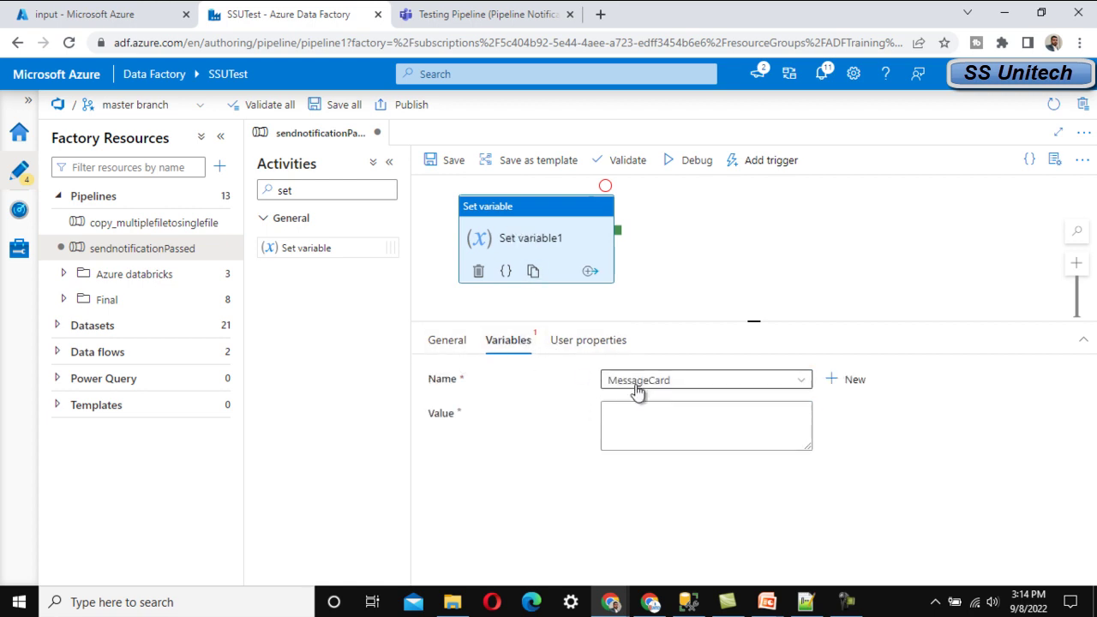
click(654, 420)
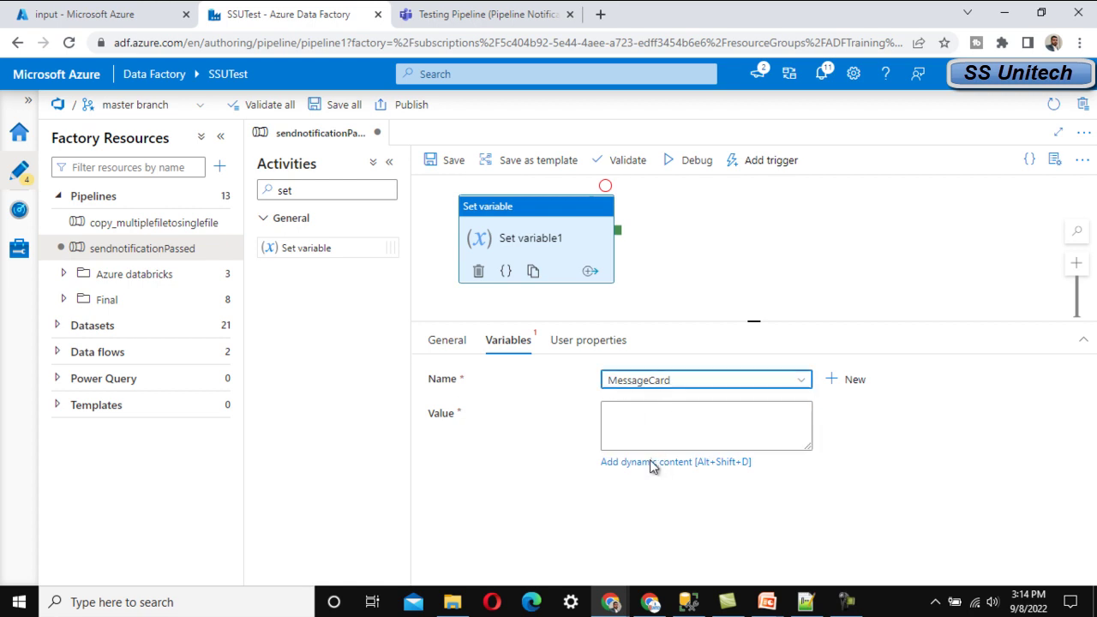
click(652, 463)
click(819, 600)
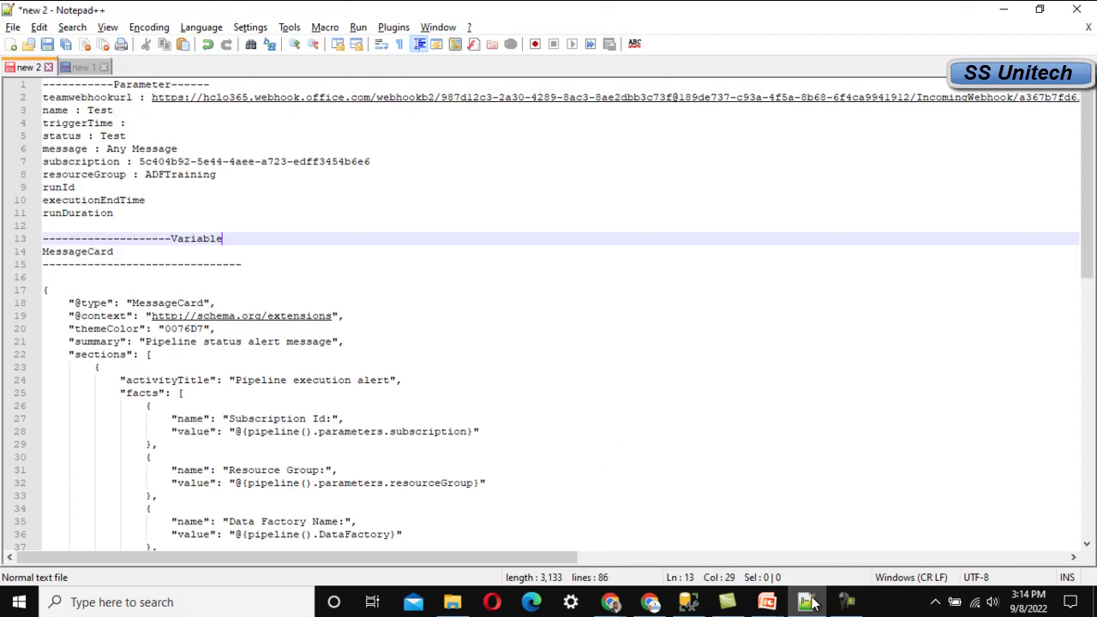
- Review the MessageCard JSON title and facts: Subscription Id, Resource Group, Data Factory Name, Pipeline RunId
click(57, 278)
scroll(109, 283, down, 2)
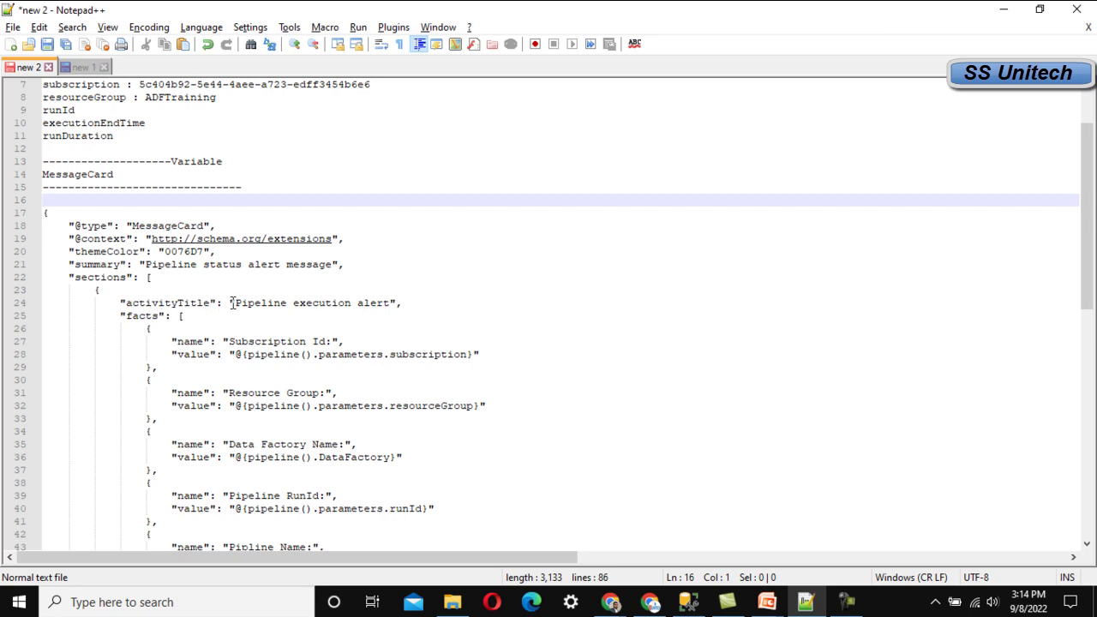
click(232, 304)
drag(231, 304, 395, 304)
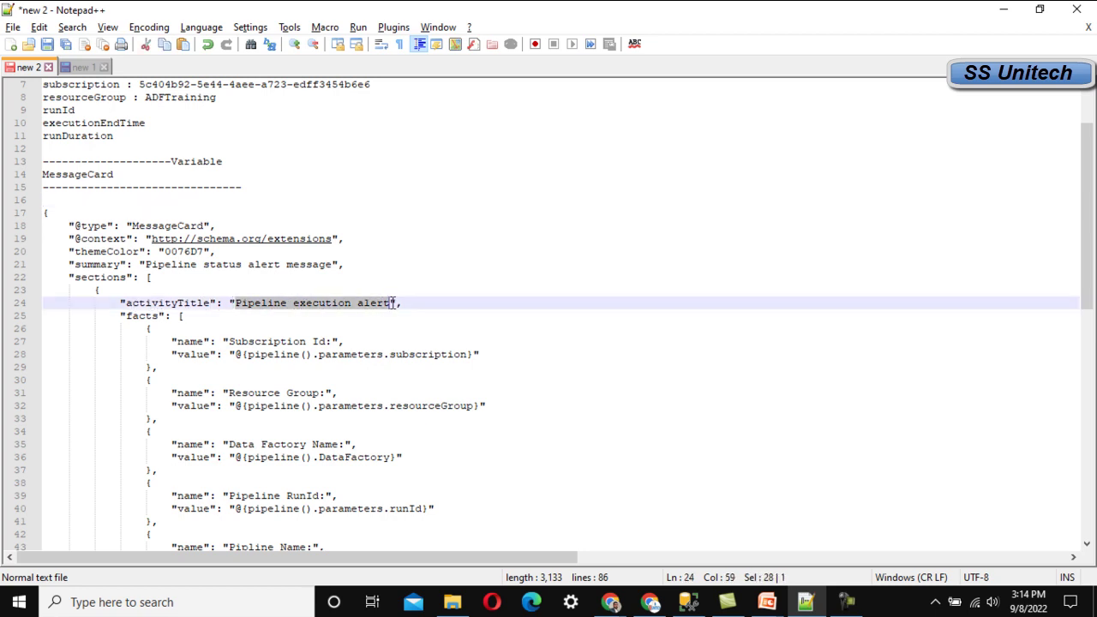
drag(232, 341, 328, 341)
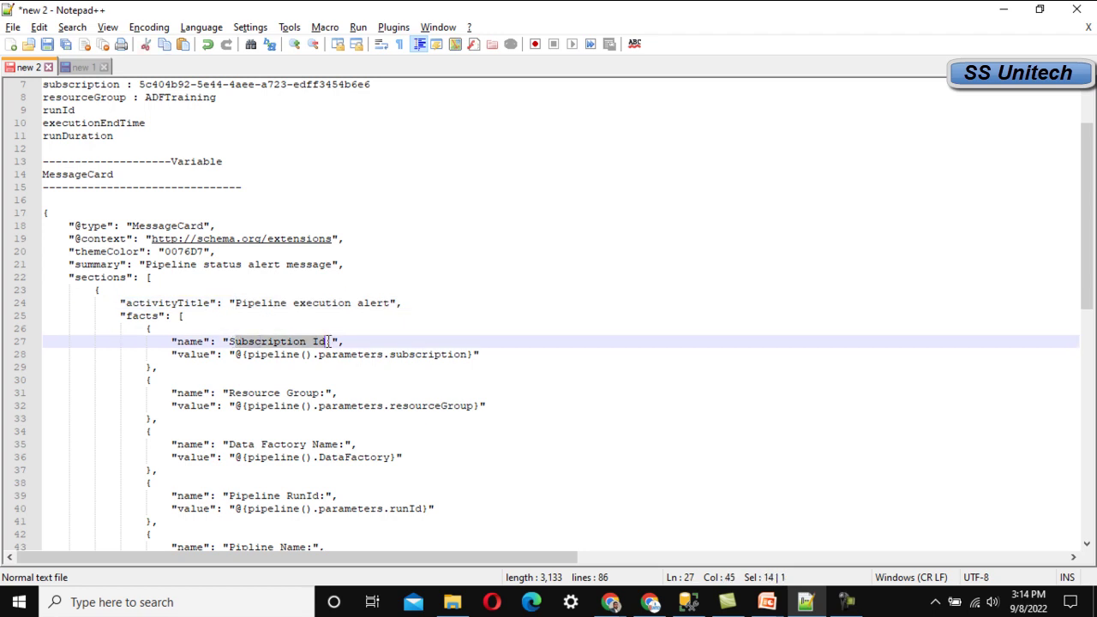
click(243, 395)
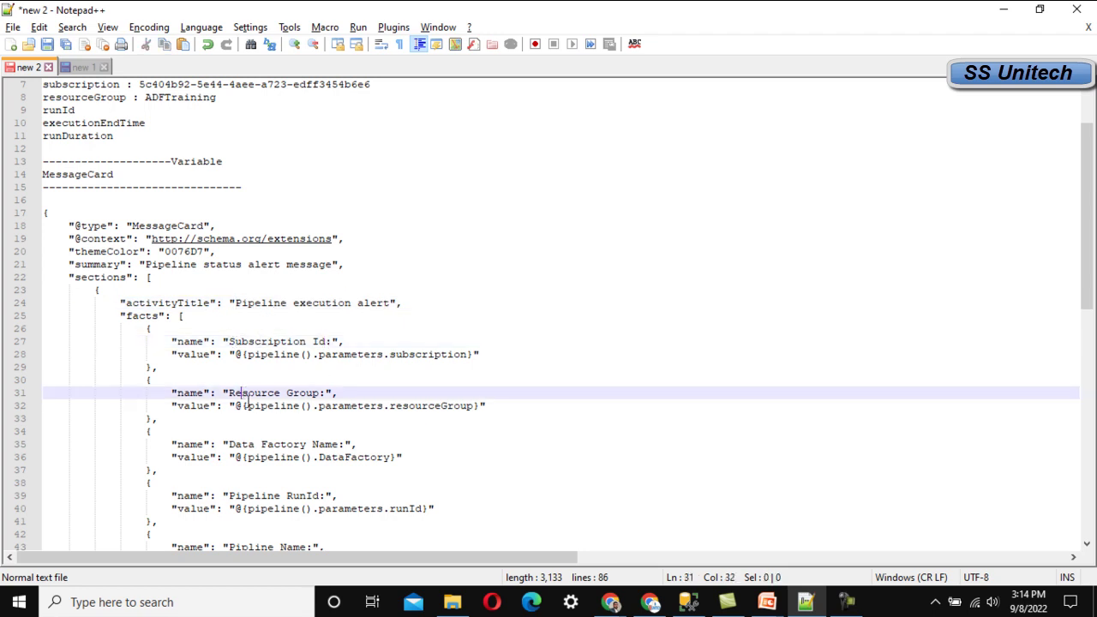
click(259, 444)
scroll(257, 444, down, 1)
scroll(249, 446, down, 1)
click(253, 443)
- Select the full MessageCard JSON from line 16 through line 86 and copy it
scroll(266, 450, down, 3)
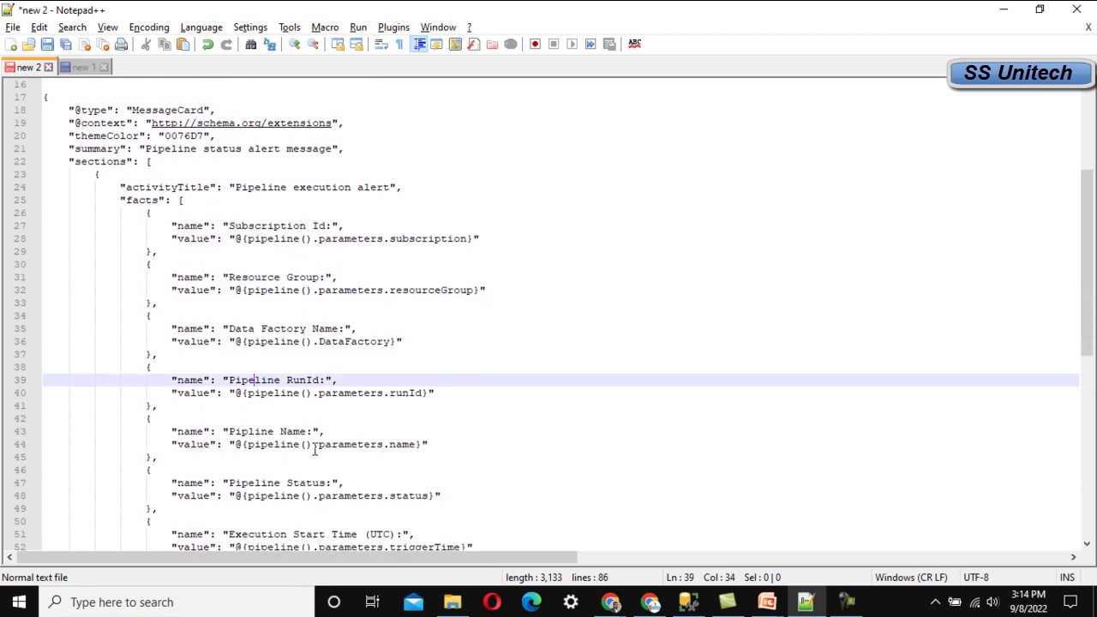
scroll(313, 448, down, 2)
scroll(316, 451, down, 2)
scroll(317, 451, up, 4)
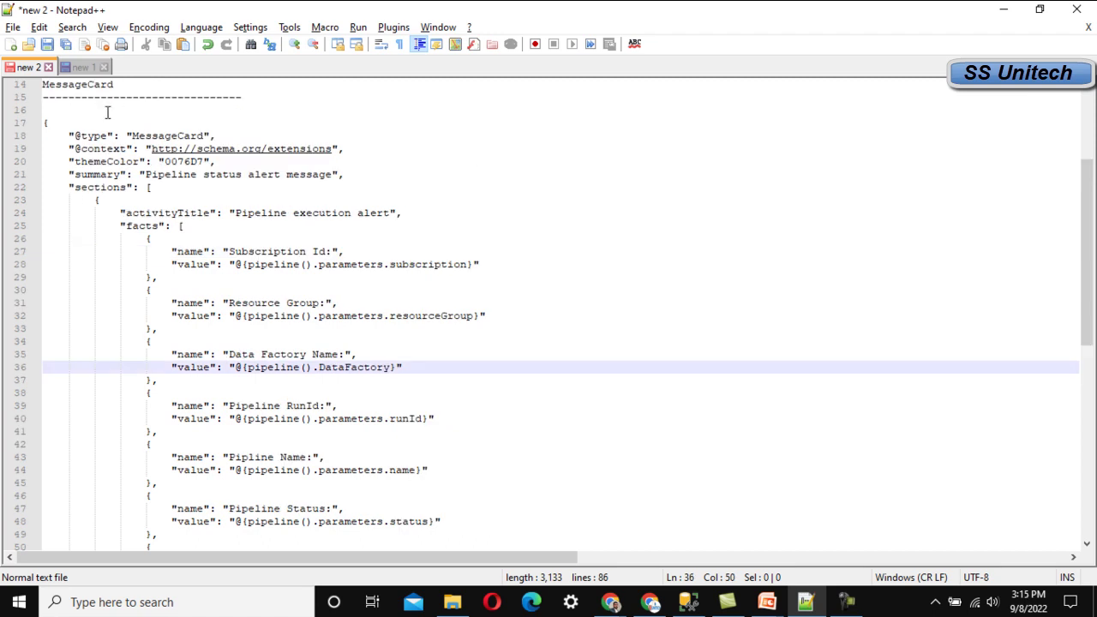
drag(42, 108, 614, 602)
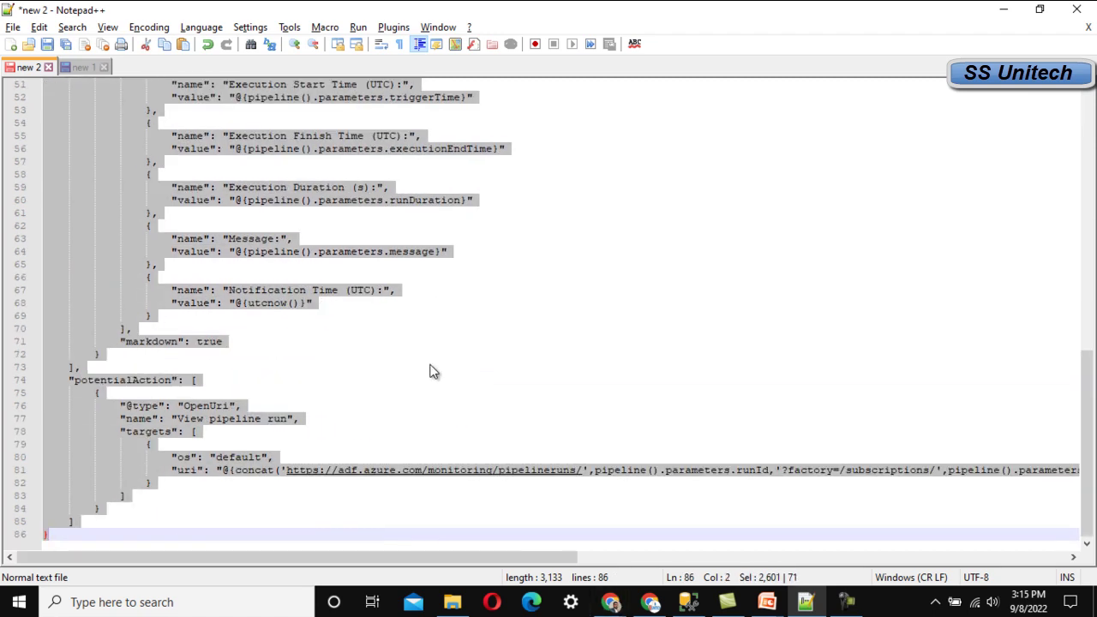
key(alt+Tab)
- Paste the copied MessageCard JSON as Set variable1's value expression and confirm it
click(752, 171)
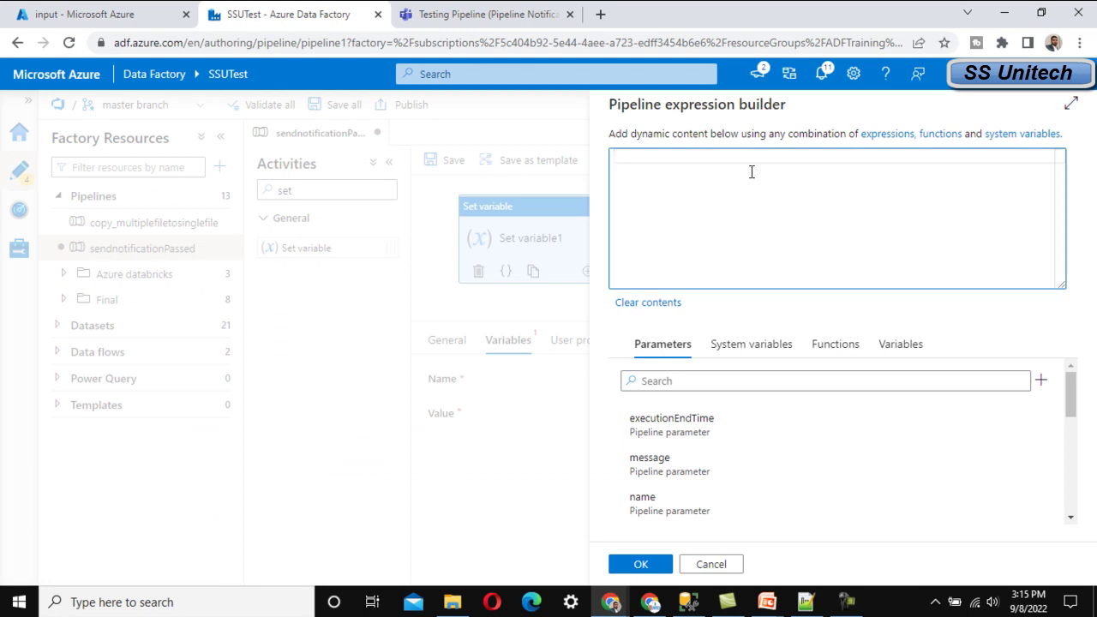
key(ctrl+v)
scroll(755, 211, up, 10)
scroll(755, 213, up, 5)
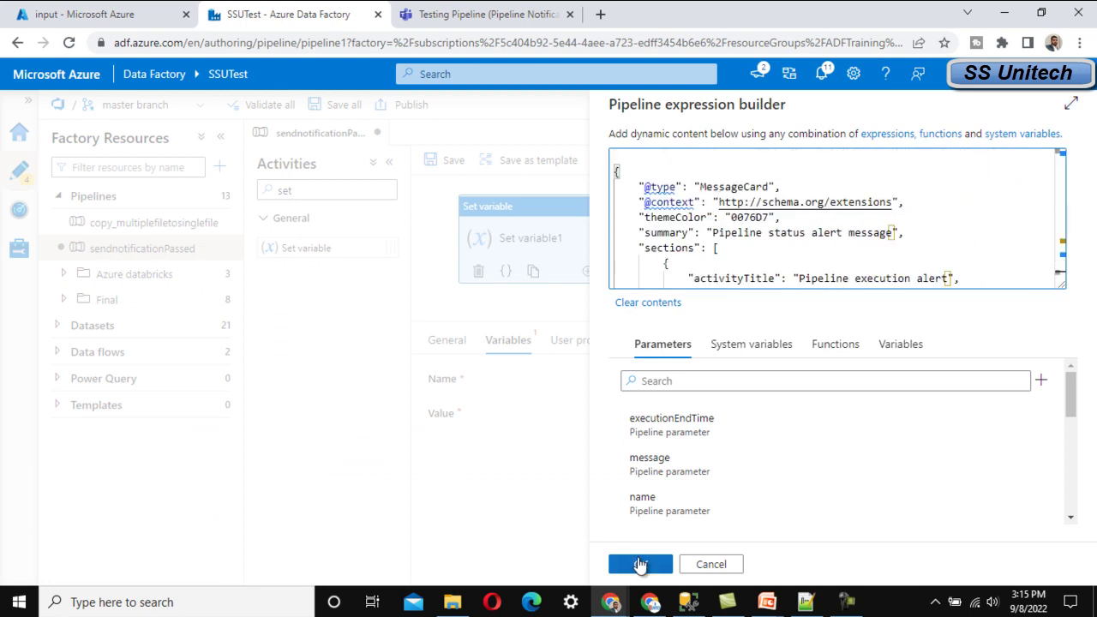
click(639, 564)
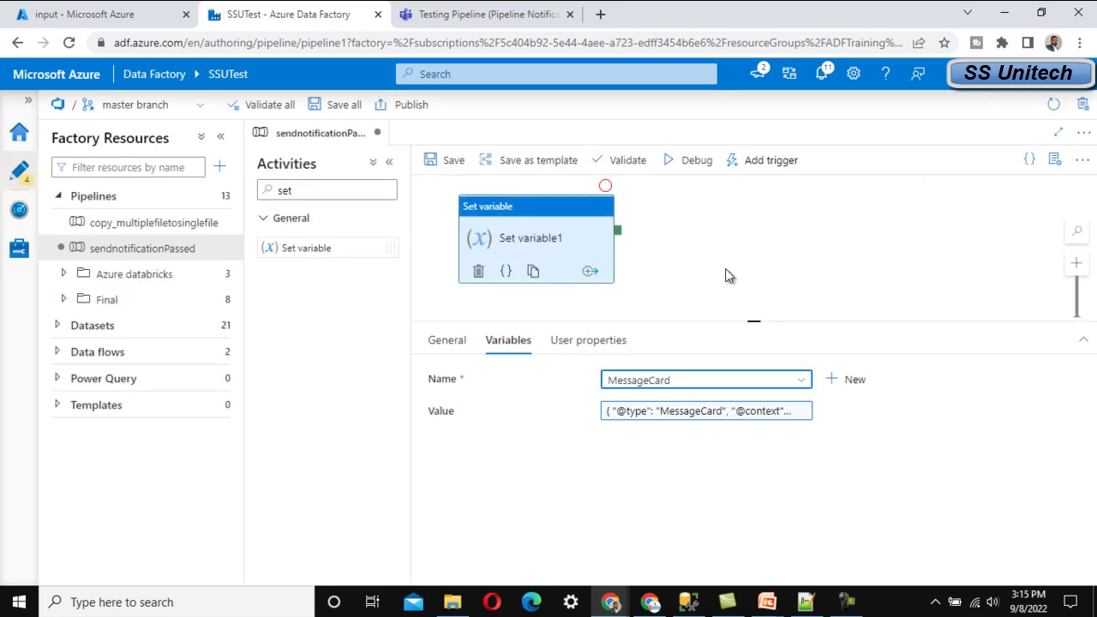
click(322, 190)
- Add a WebHook activity that runs after Set variable1 and select it for editing
drag(293, 191, 275, 190)
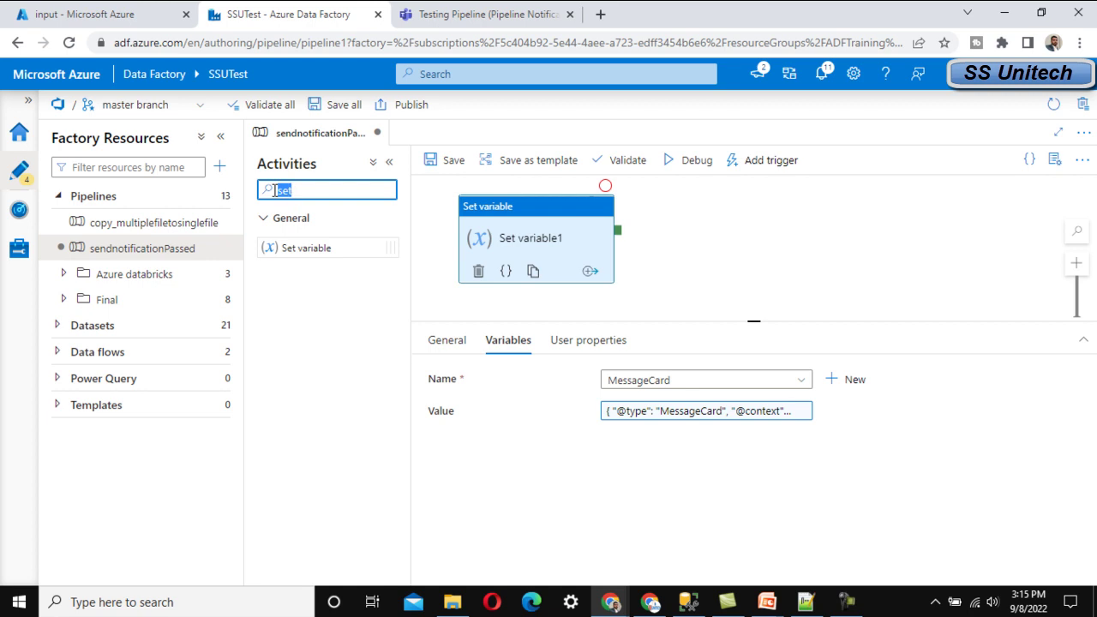
text(we)
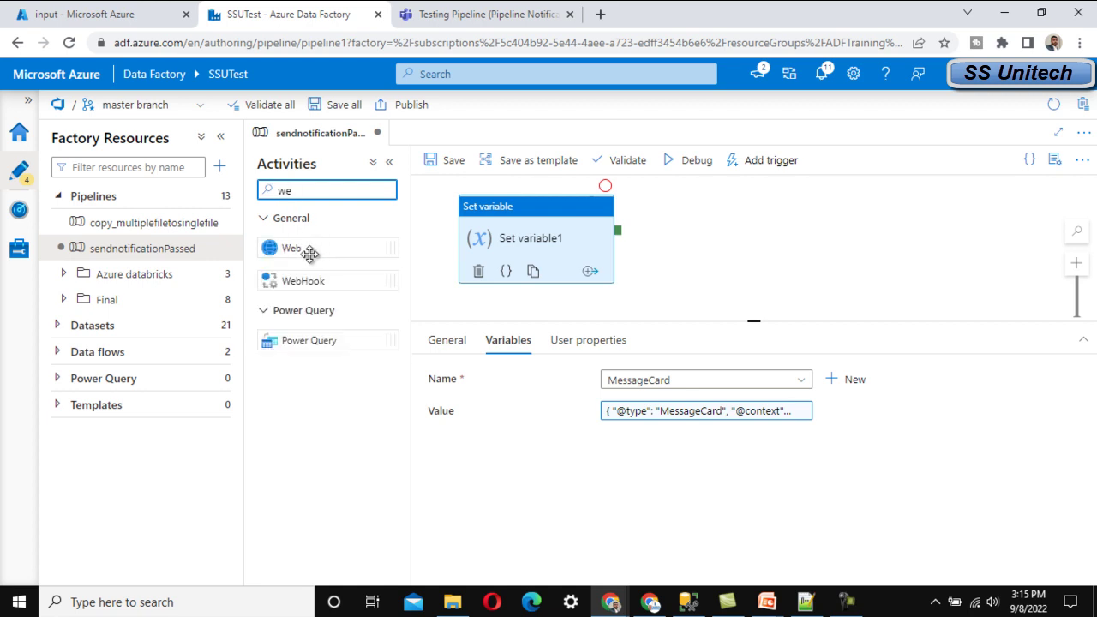
drag(306, 281, 765, 232)
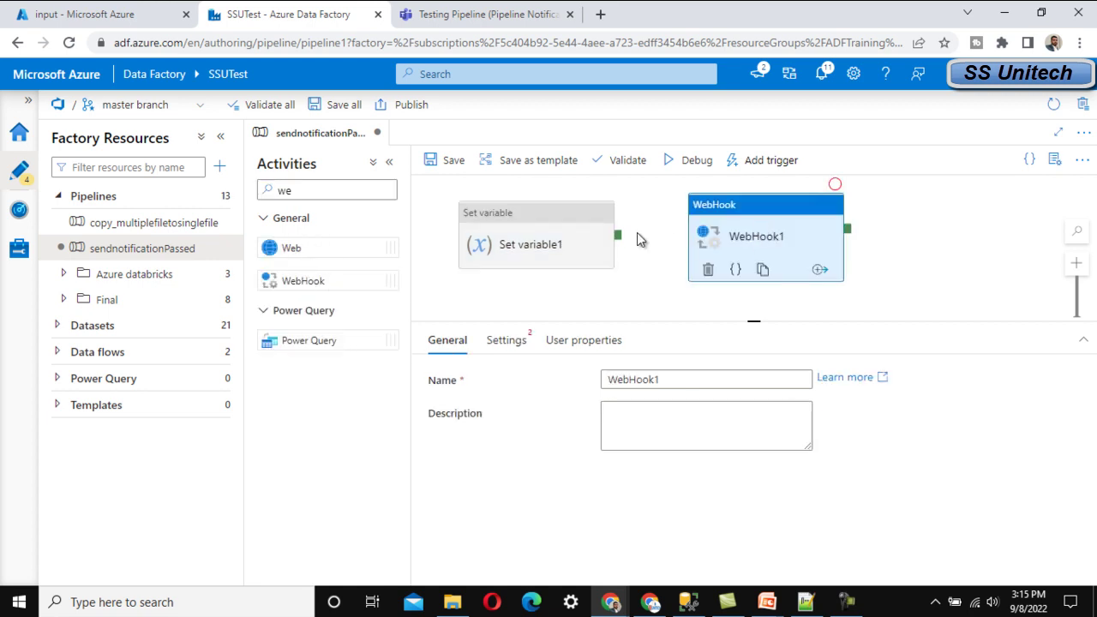
drag(618, 237, 711, 240)
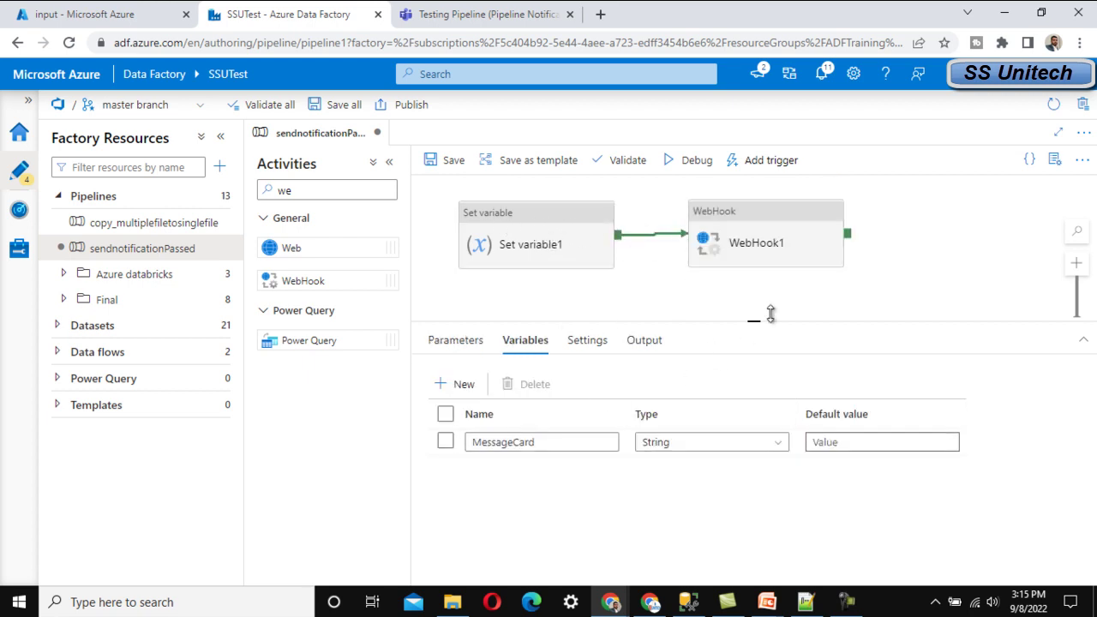
click(753, 257)
drag(755, 332, 763, 214)
click(515, 233)
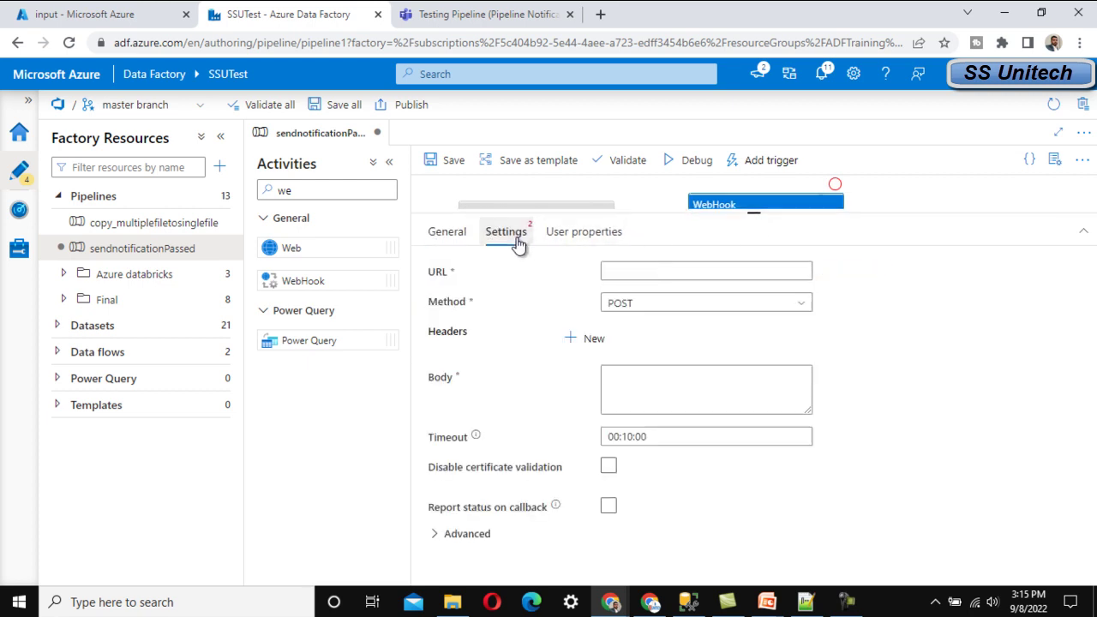
click(634, 270)
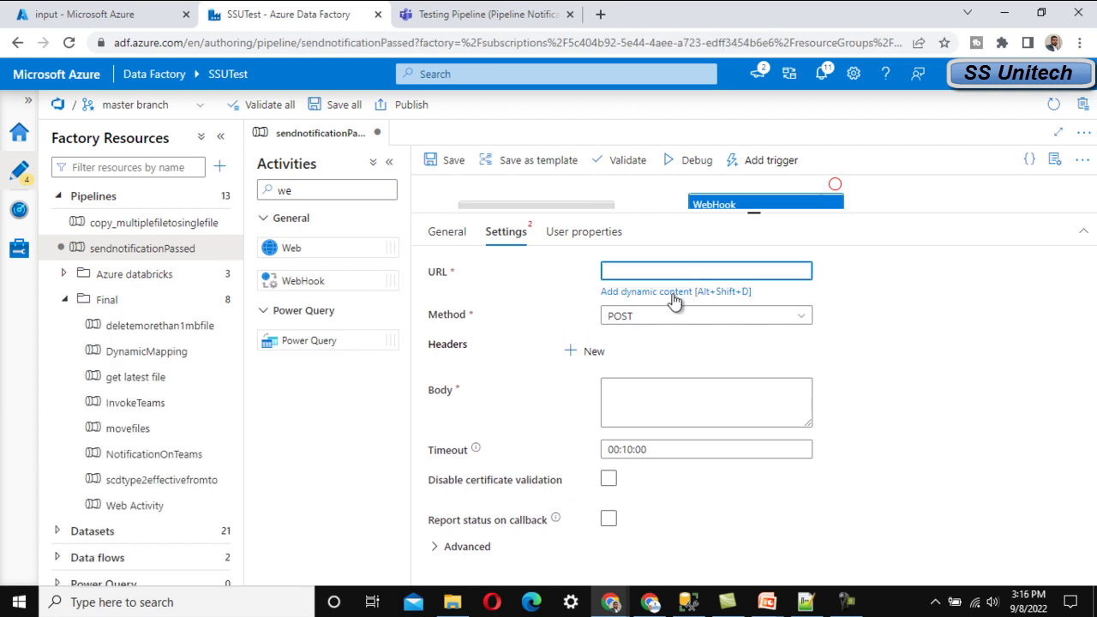
click(675, 292)
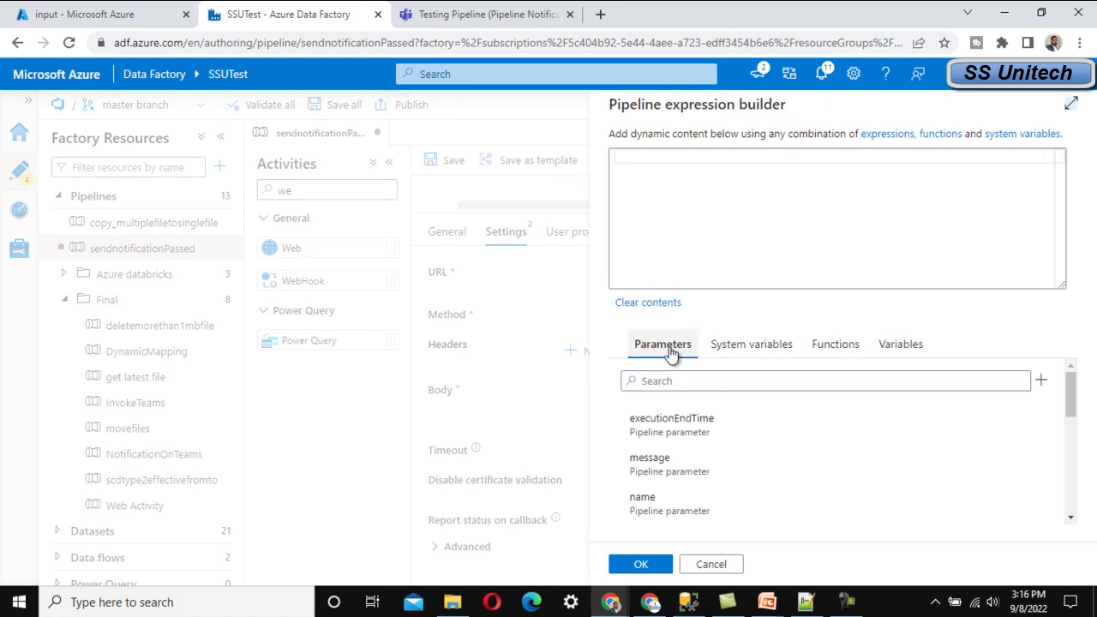
click(686, 383)
text(url)
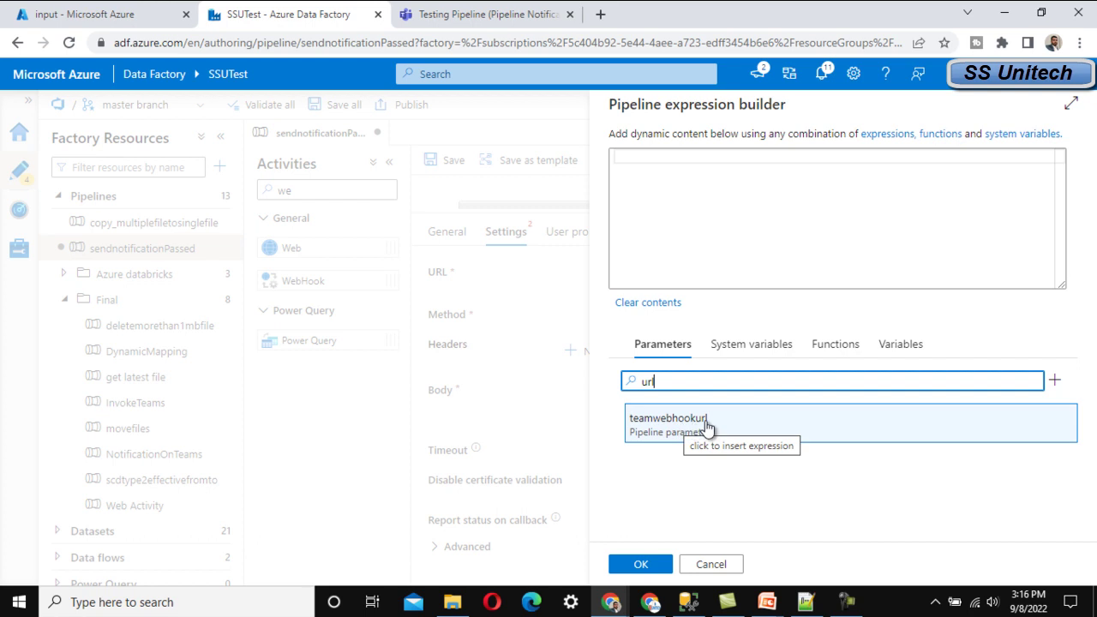
click(696, 429)
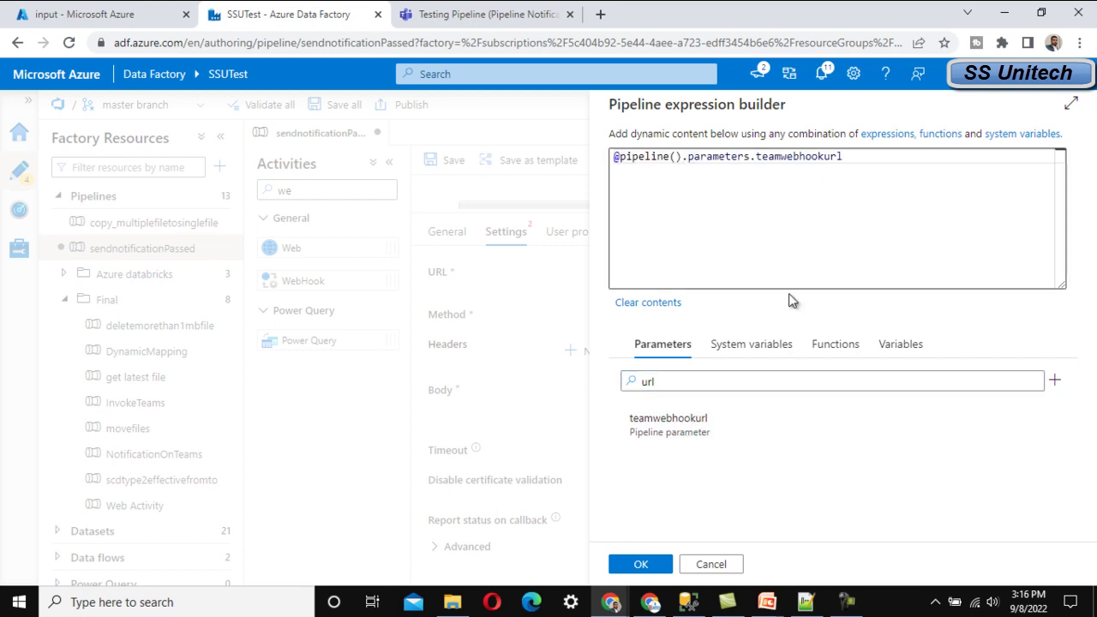
click(641, 564)
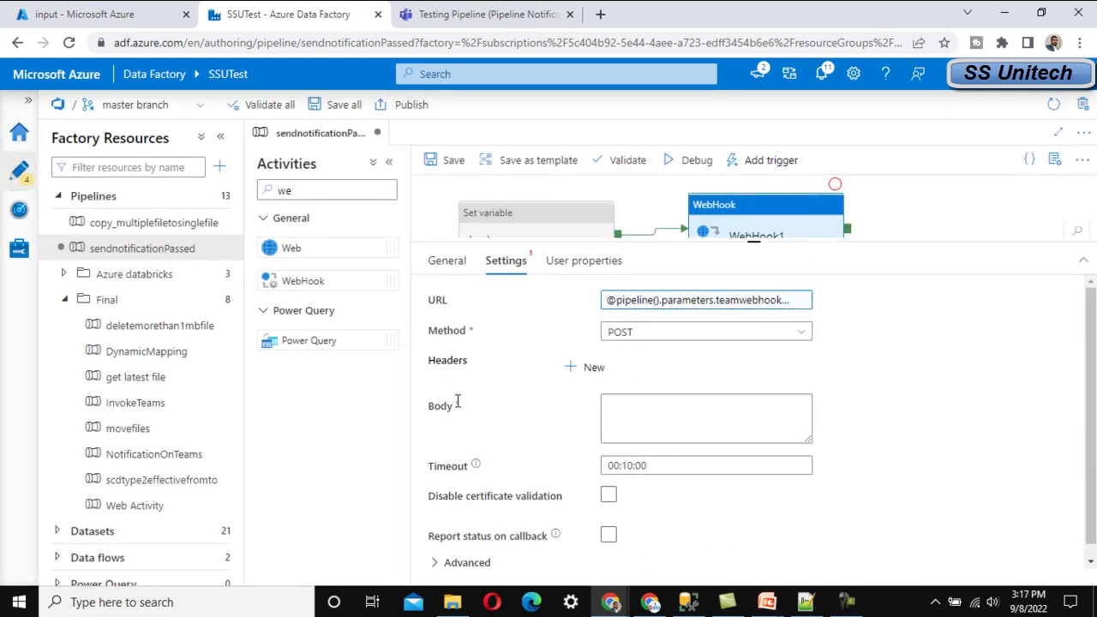
click(684, 413)
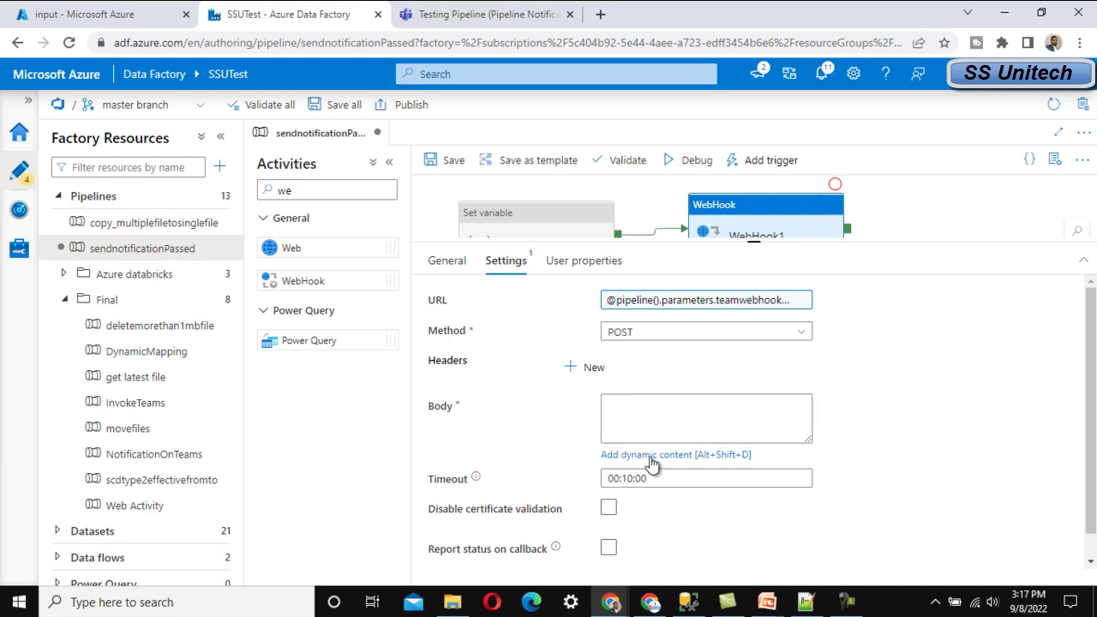
click(651, 469)
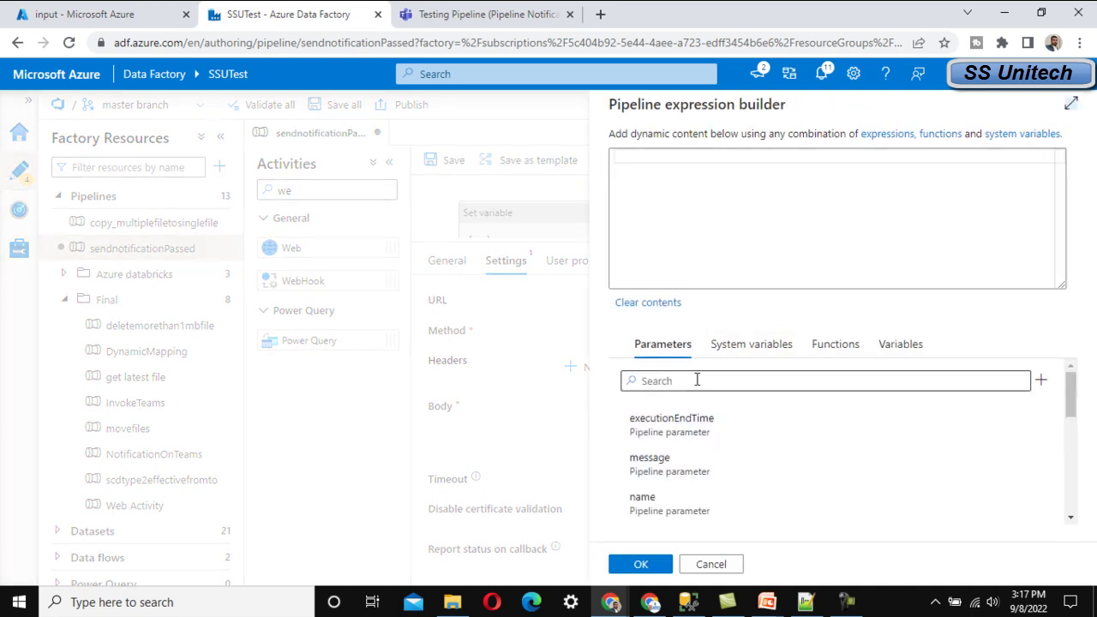
click(896, 350)
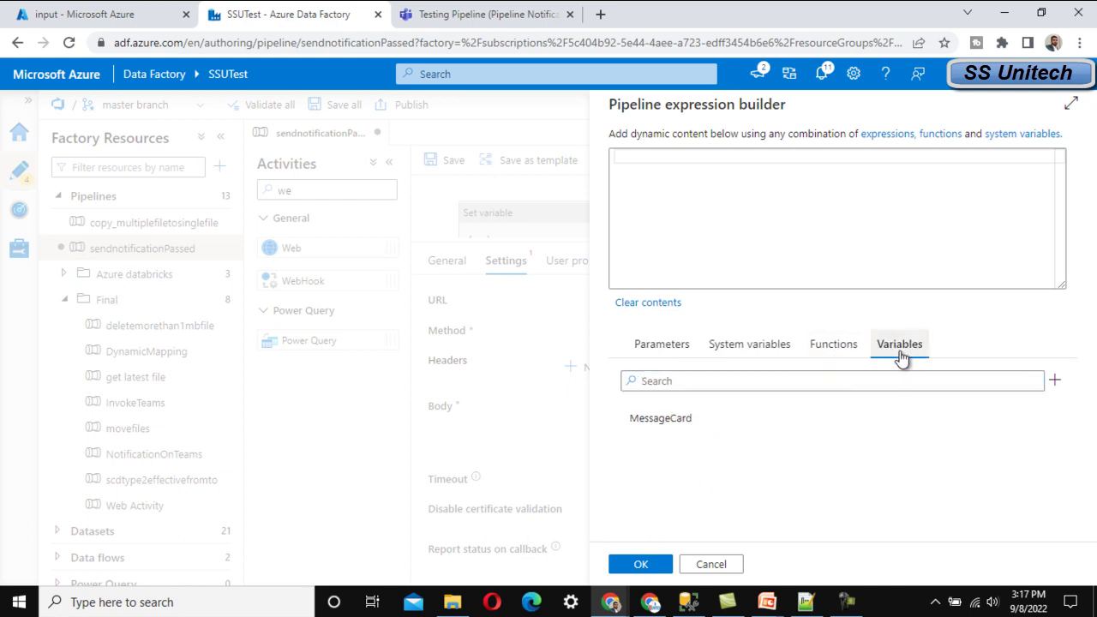
click(688, 426)
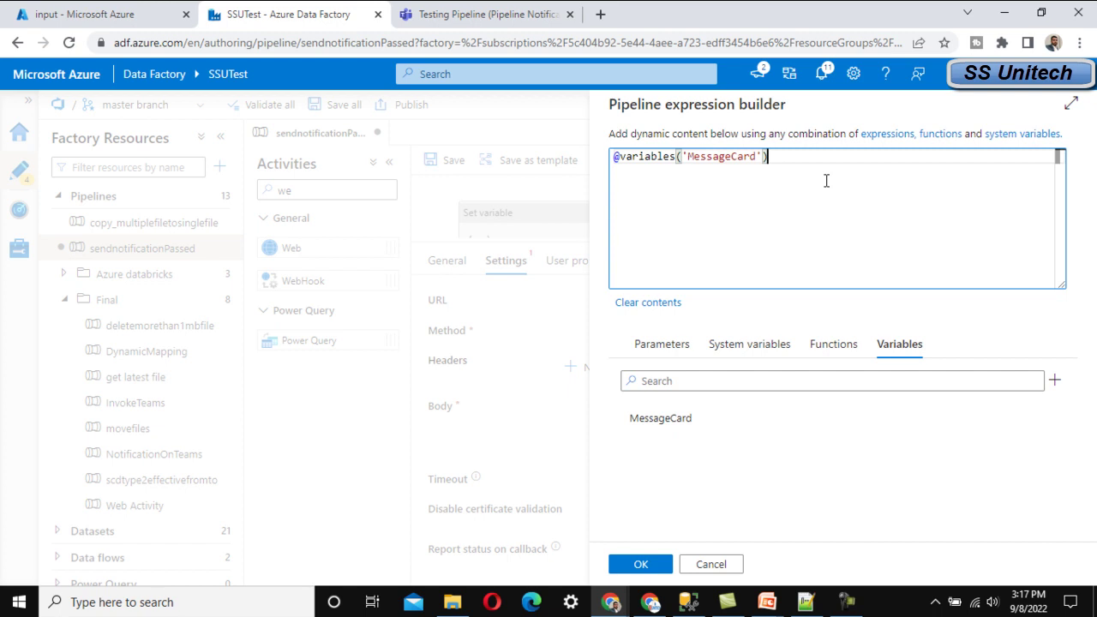
key(ctrl+Left)
key(ctrl+shift+Right)
key(Left)
text({)
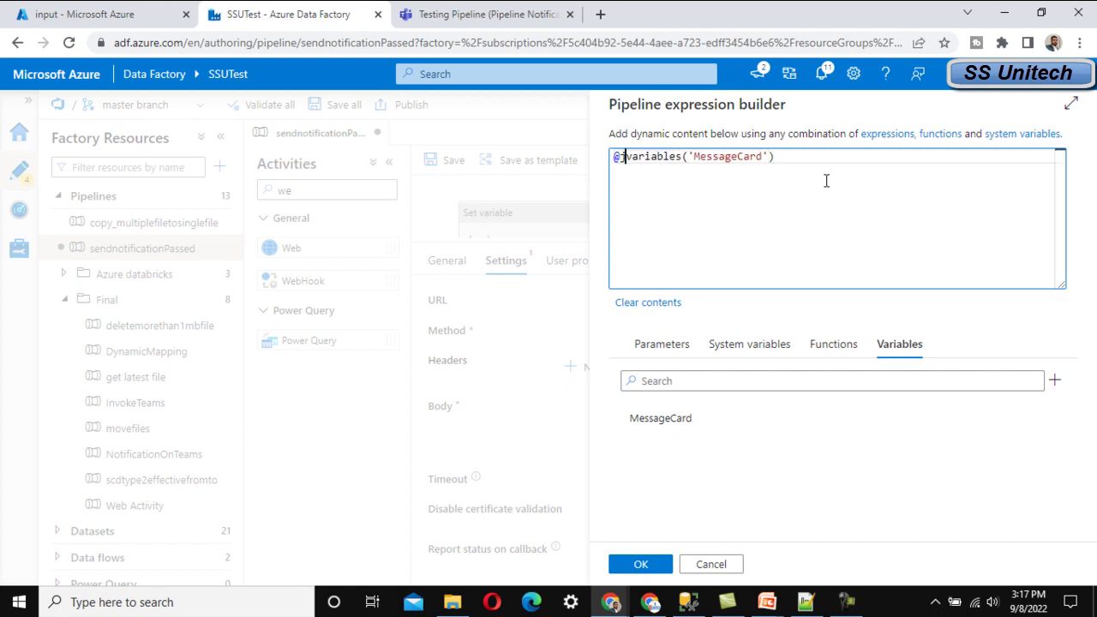
text(son()
key(End)
text())
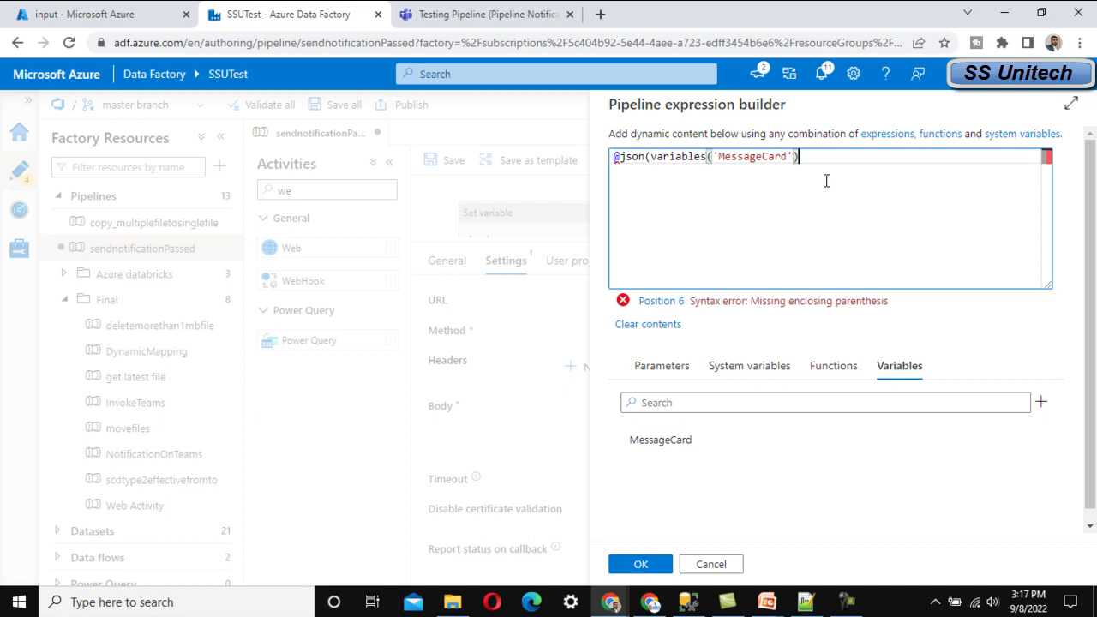
text())
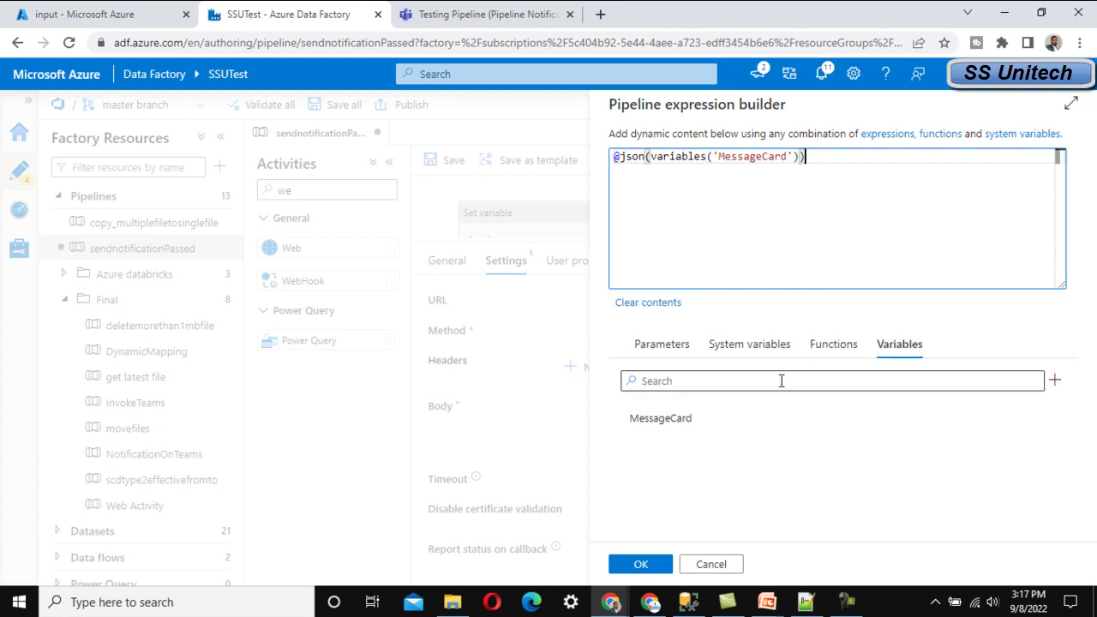
click(644, 564)
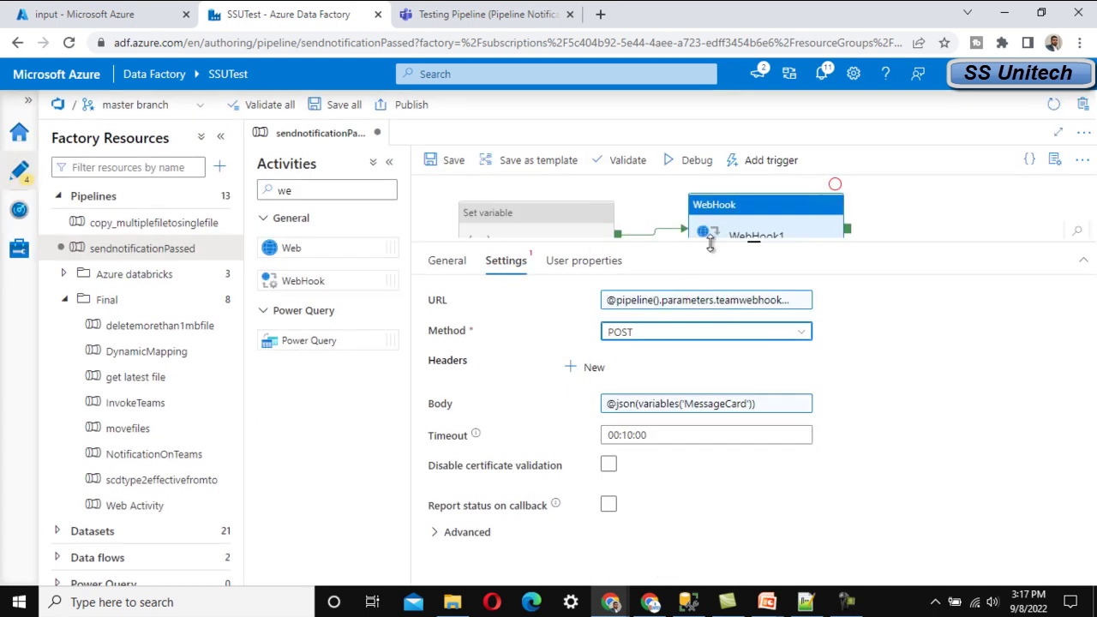
drag(754, 243, 762, 336)
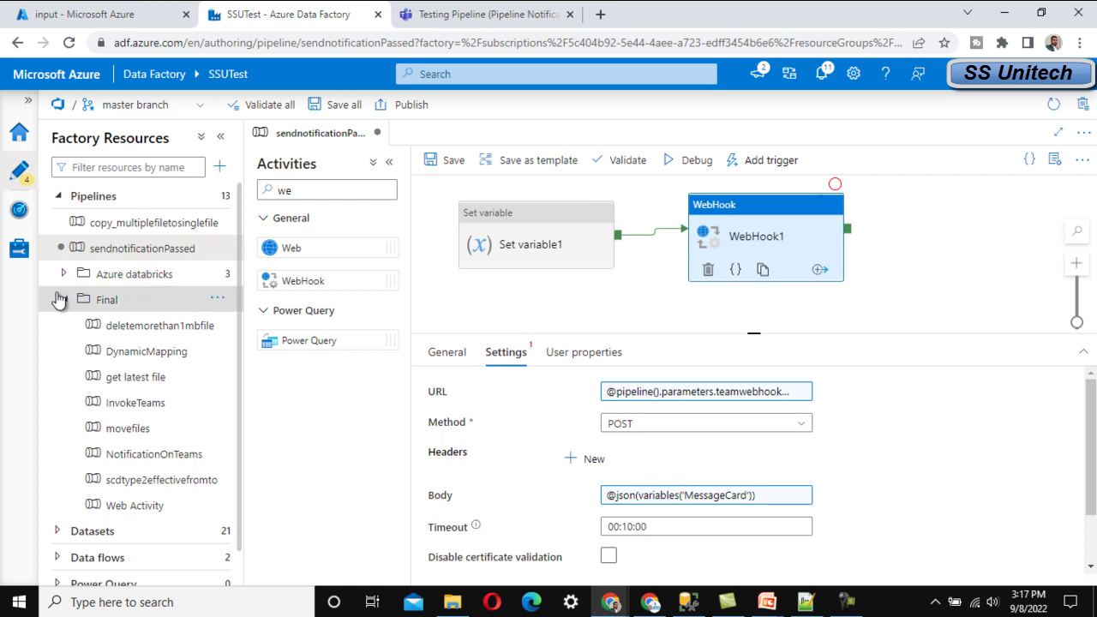
- Save the sendnotificationPassed pipeline and create a new empty pipeline
click(63, 300)
click(454, 161)
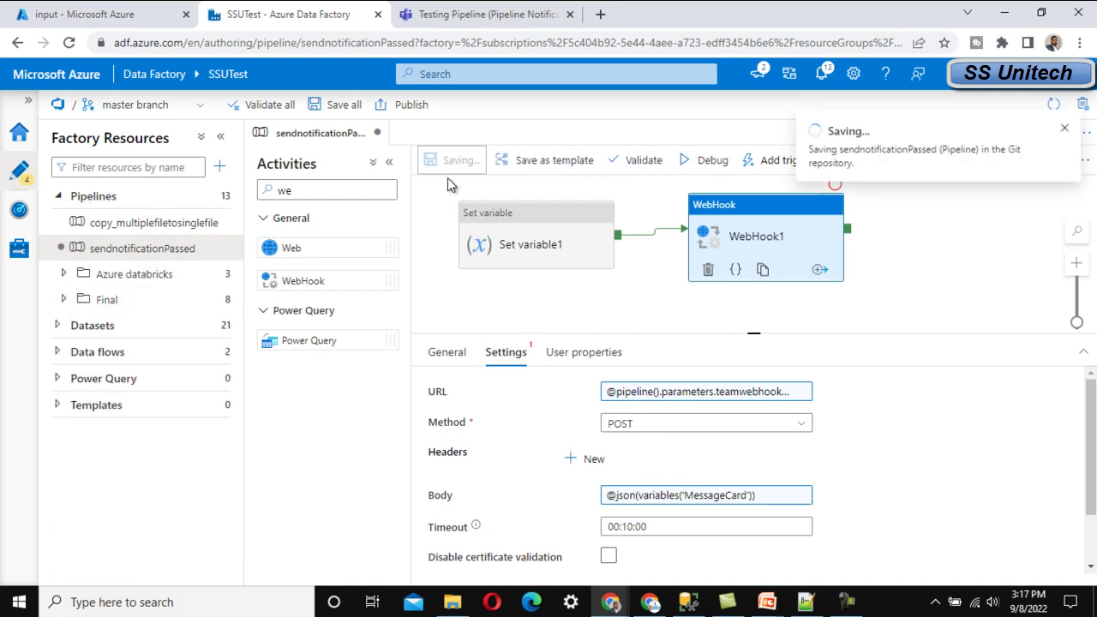
click(225, 199)
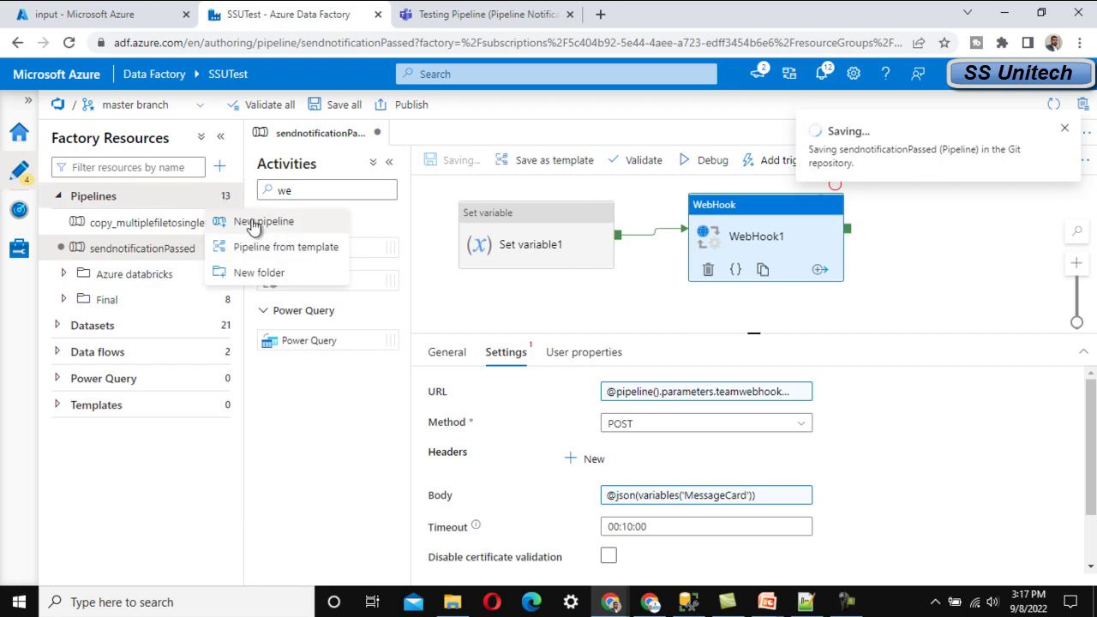
click(253, 224)
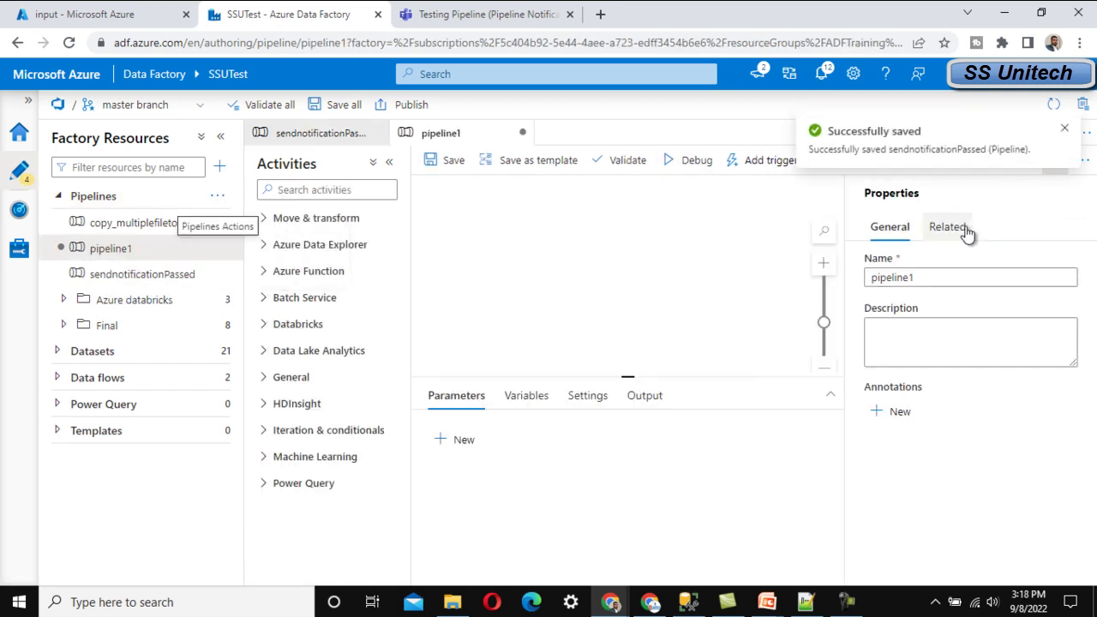
- Rename the new pipeline to callnotificationteams, fixing the typo in the name
double_click(952, 275)
text(c)
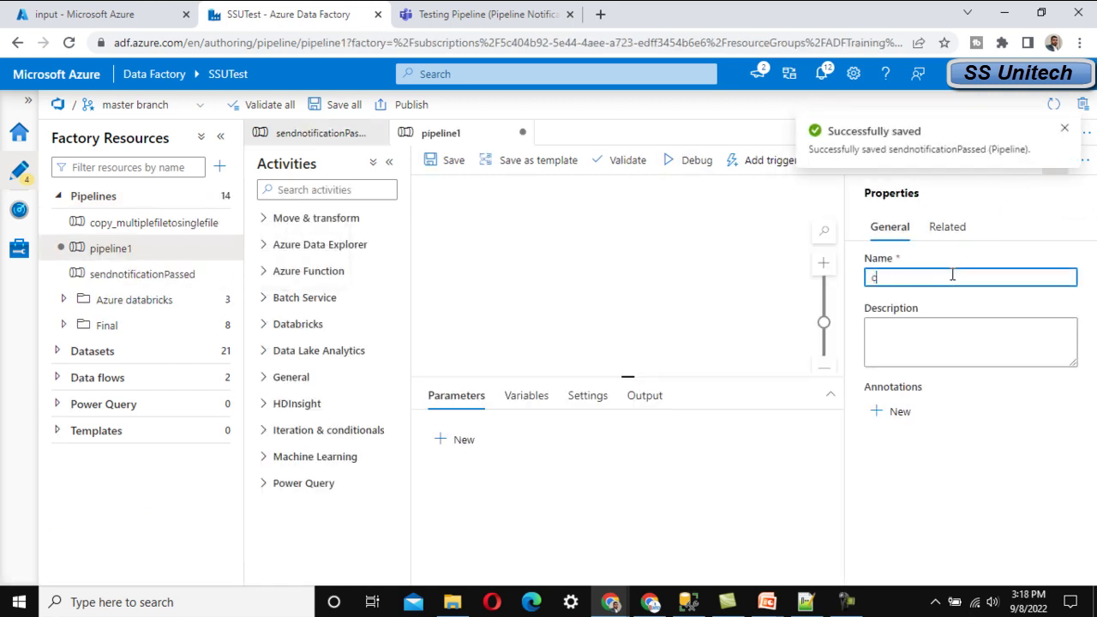
text(aalnotificatio)
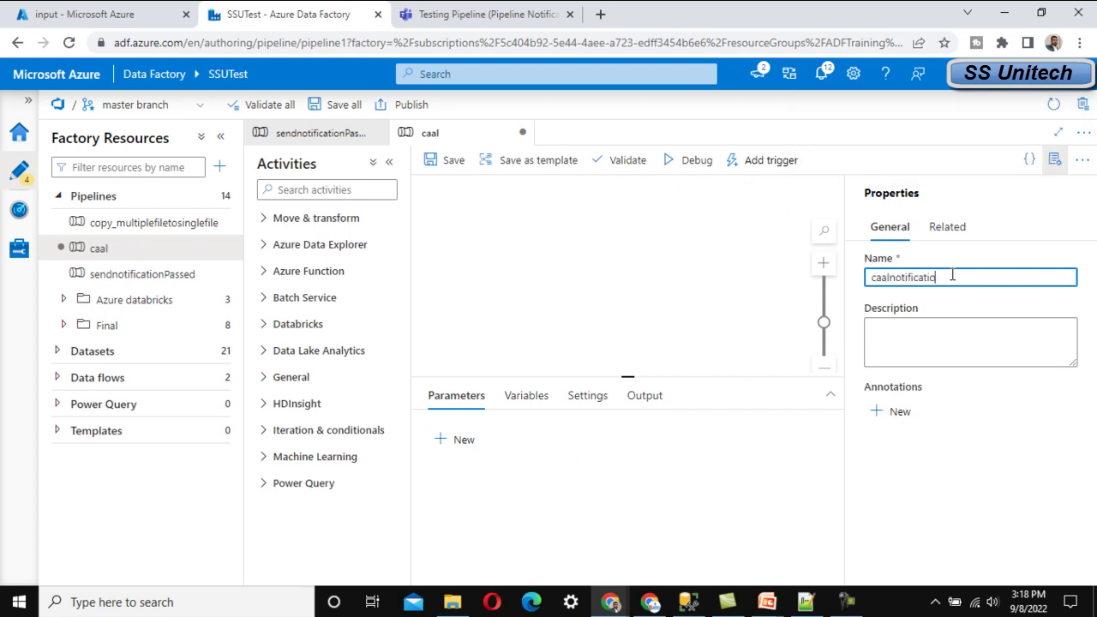
text(nteams)
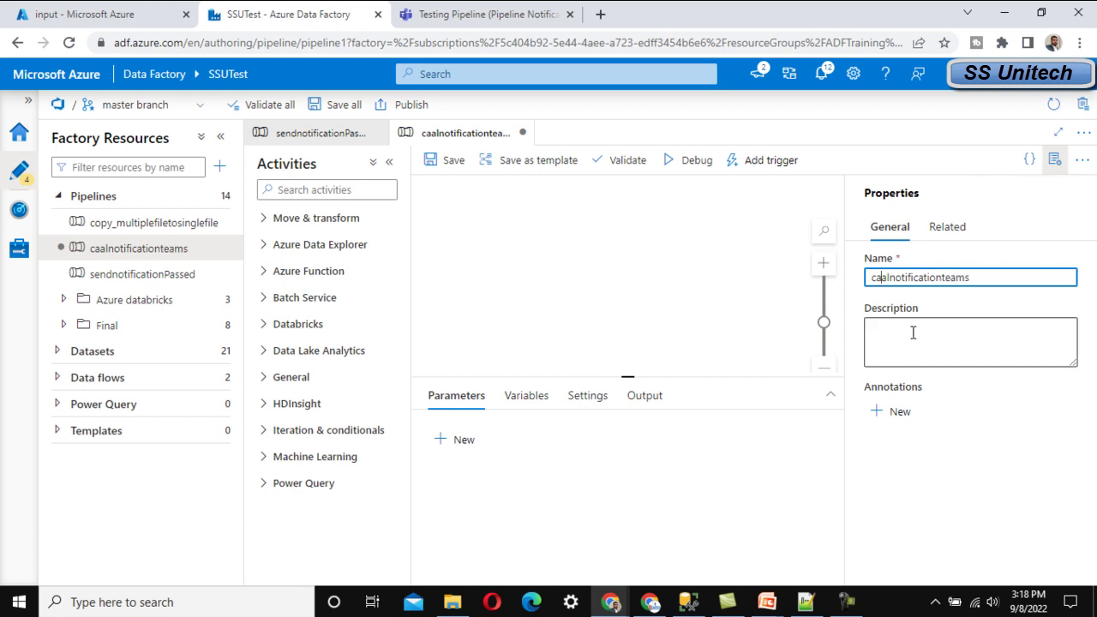
key(Delete)
text(l)
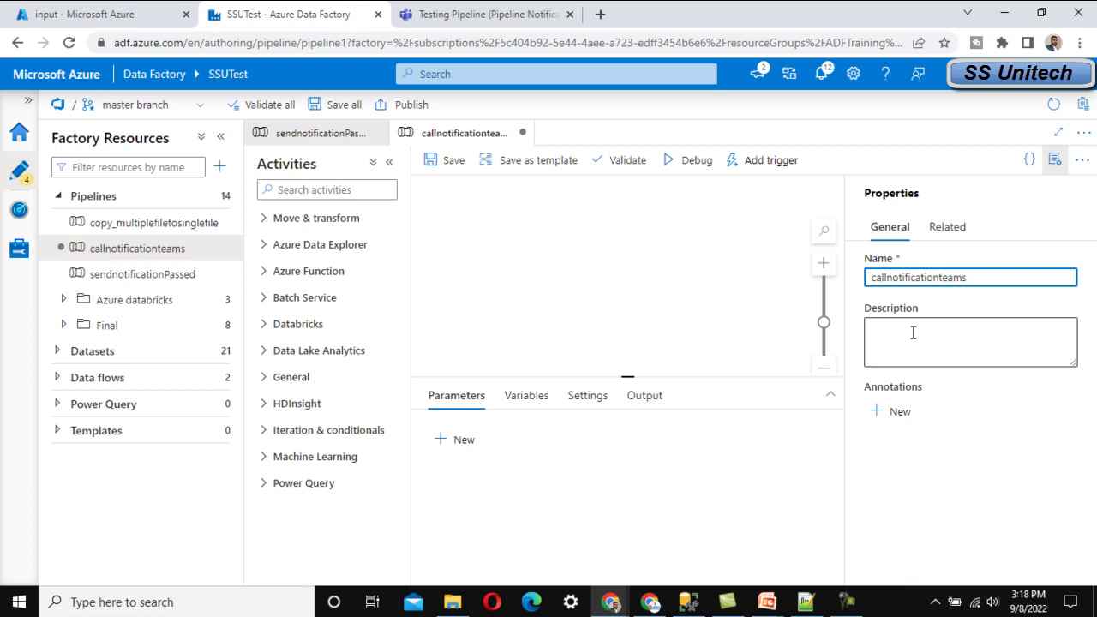
click(1055, 163)
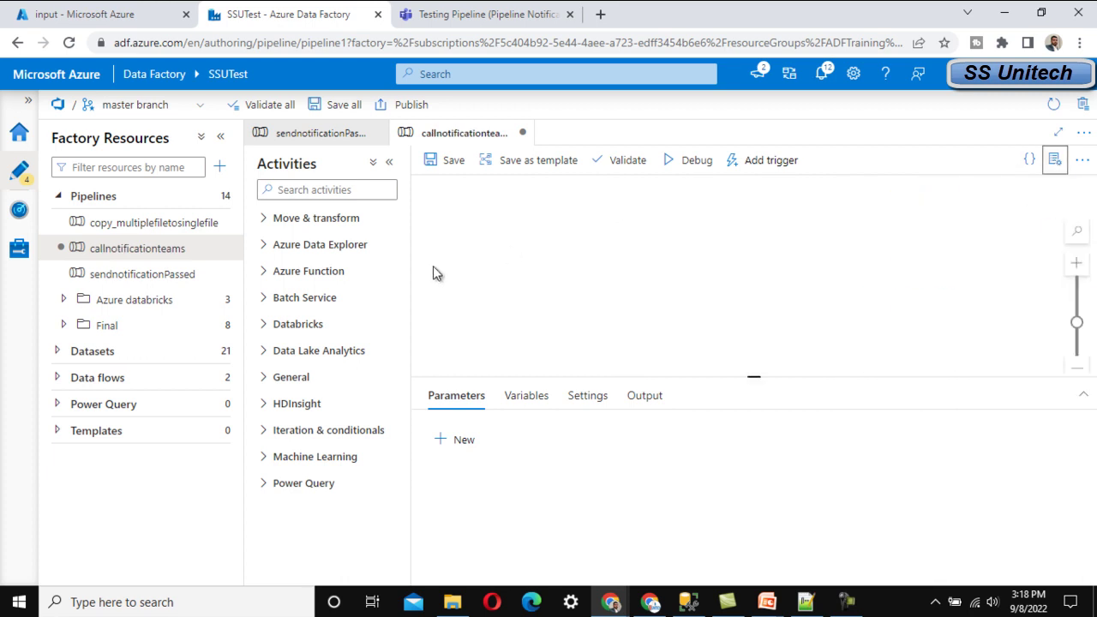
- Add an Execute Pipeline activity that invokes the sendnotificationPassed pipeline
click(288, 188)
text(exe)
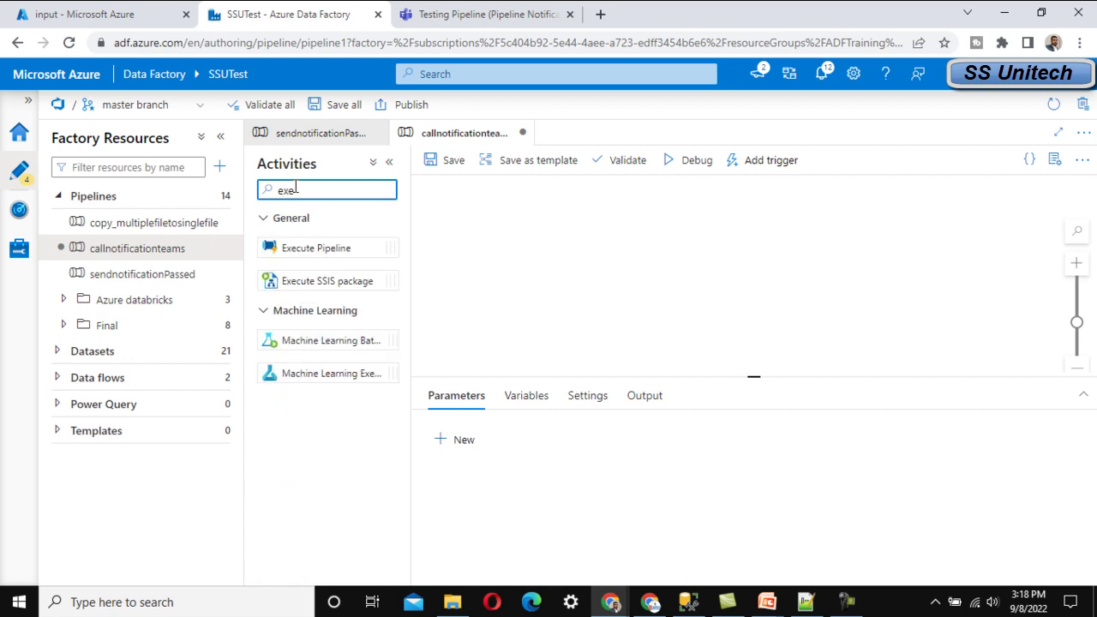
drag(309, 248, 634, 244)
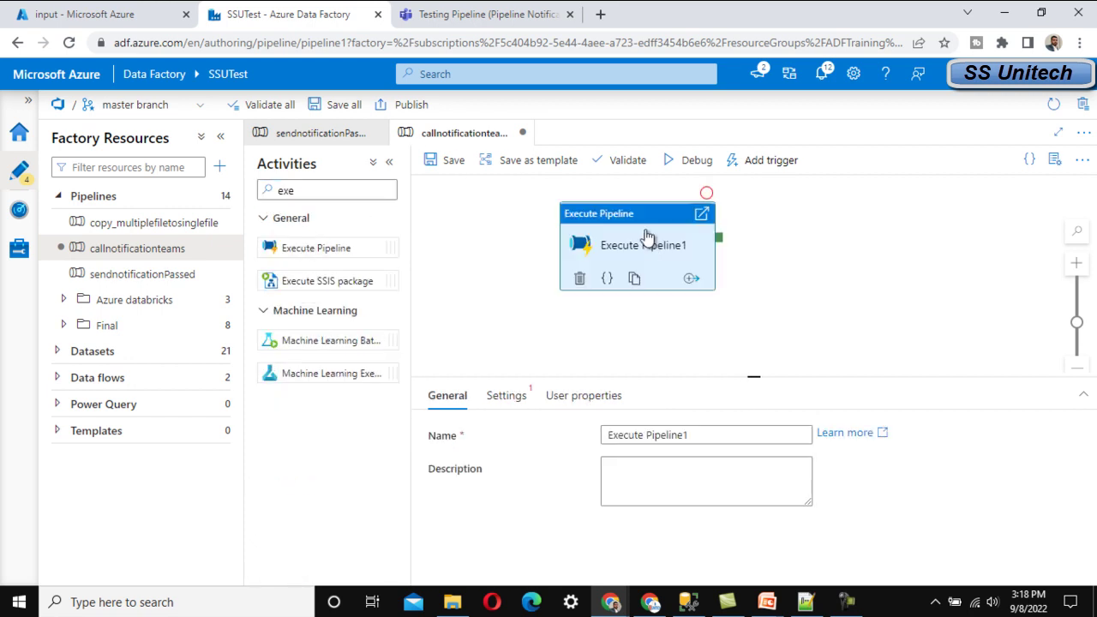
click(508, 397)
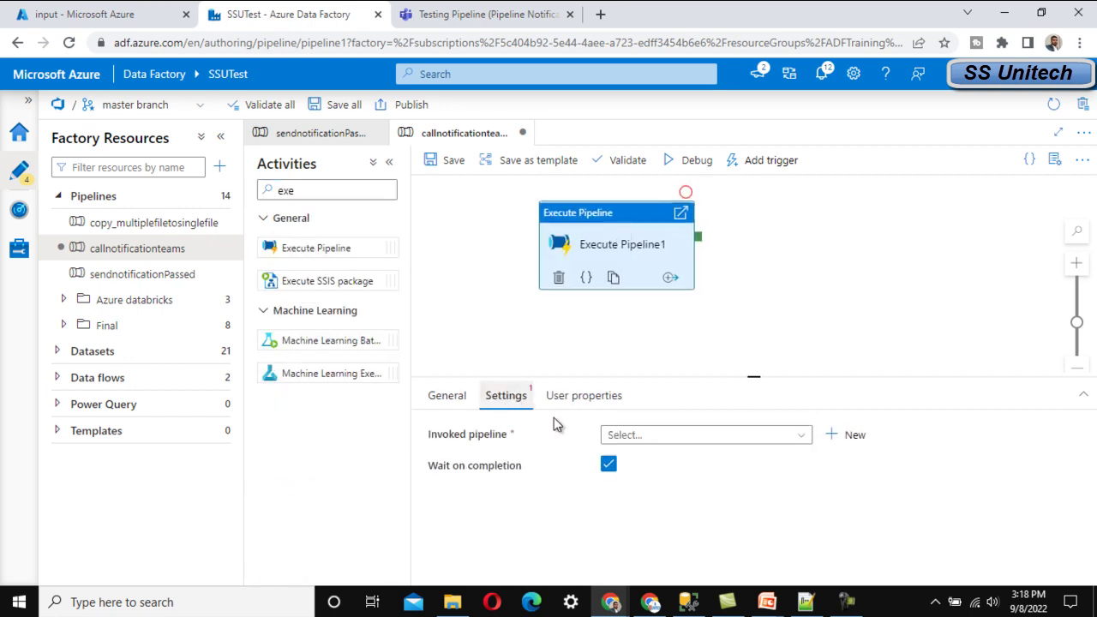
click(690, 434)
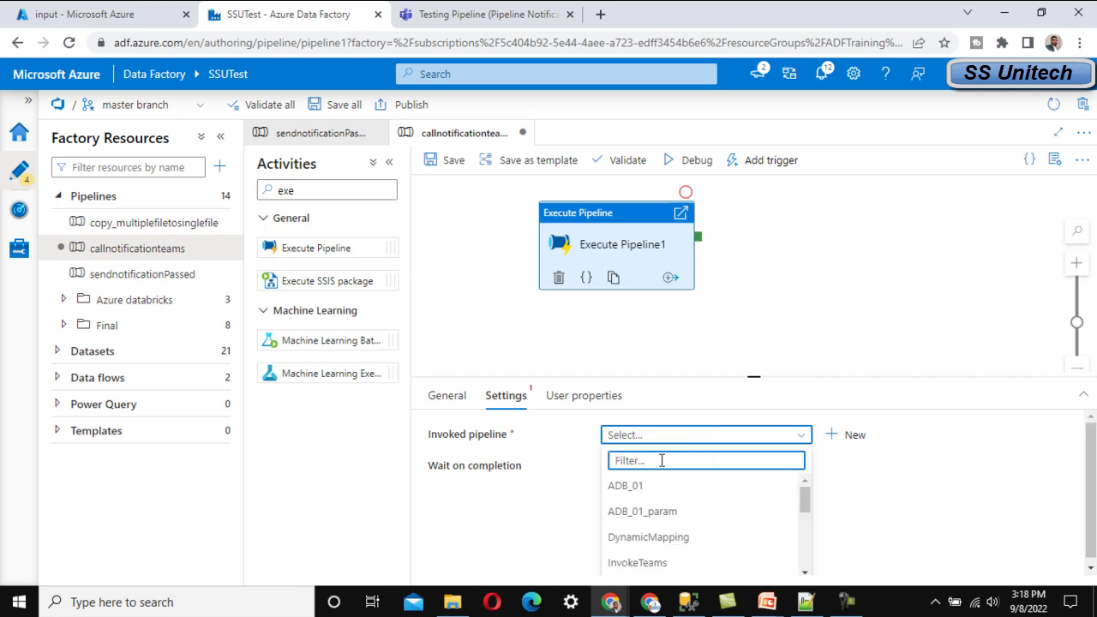
text(send)
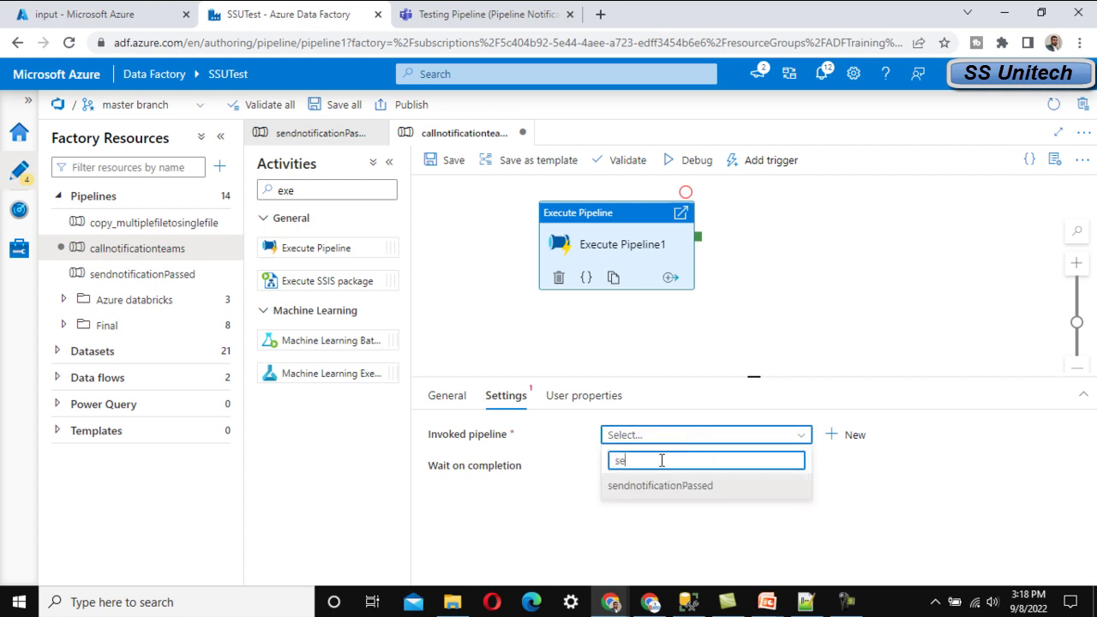
click(678, 493)
drag(606, 232, 710, 243)
- Add a Wait activity and connect it to run before Execute Pipeline1
click(313, 186)
double_click(307, 187)
text(wa)
drag(300, 246, 502, 245)
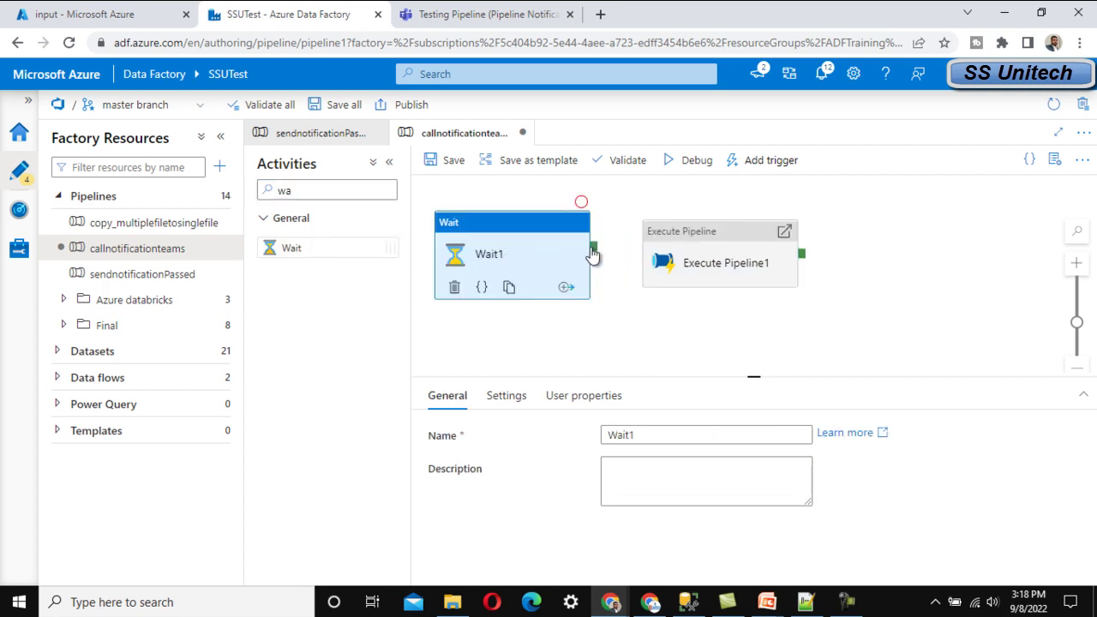
drag(593, 248, 732, 215)
click(691, 240)
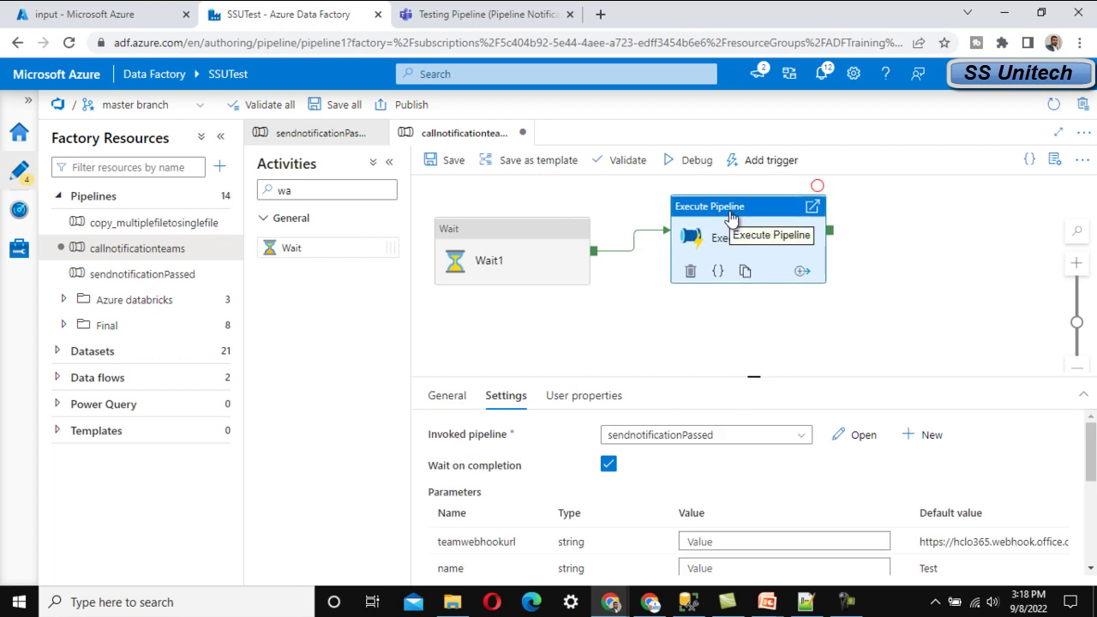